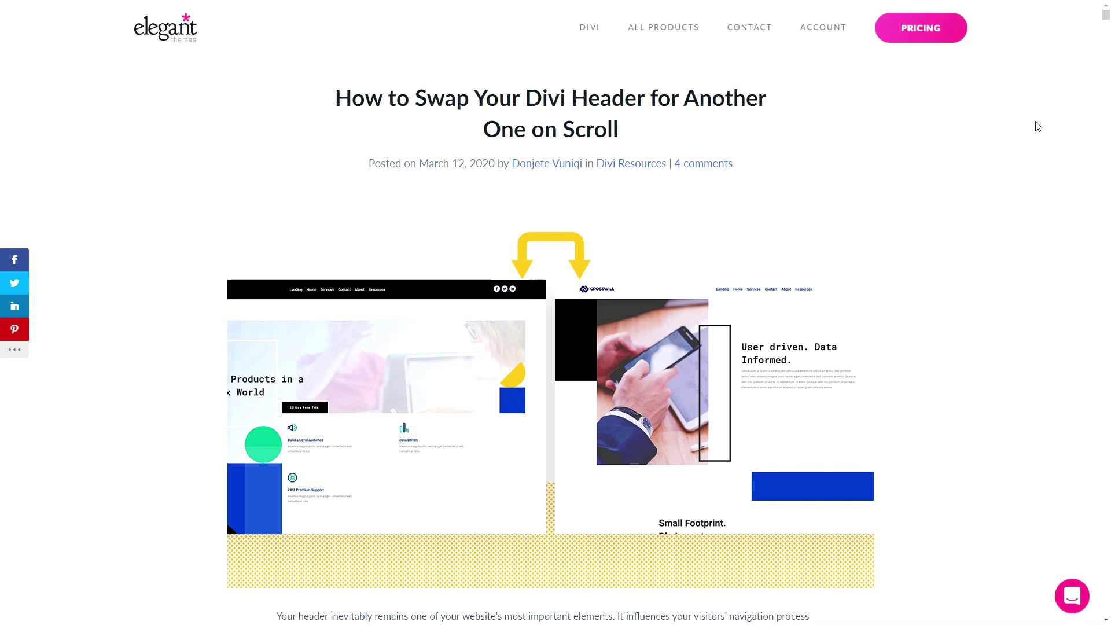
- Enter an e-mail address in the Download For Free form and submit it to unlock the files
{"action": "scroll", "coordinate": [1105, 20], "scroll_direction": "down", "scroll_amount": 9}
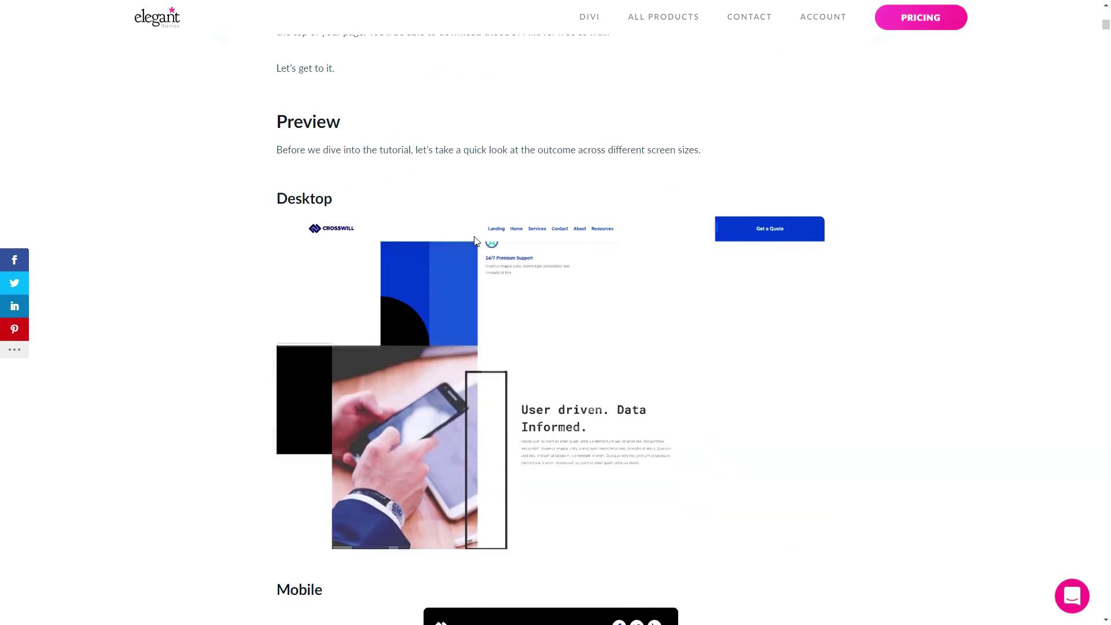
{"action": "scroll", "coordinate": [752, 231], "scroll_direction": "up", "scroll_amount": 9}
{"action": "scroll", "coordinate": [802, 231], "scroll_direction": "down", "scroll_amount": 11}
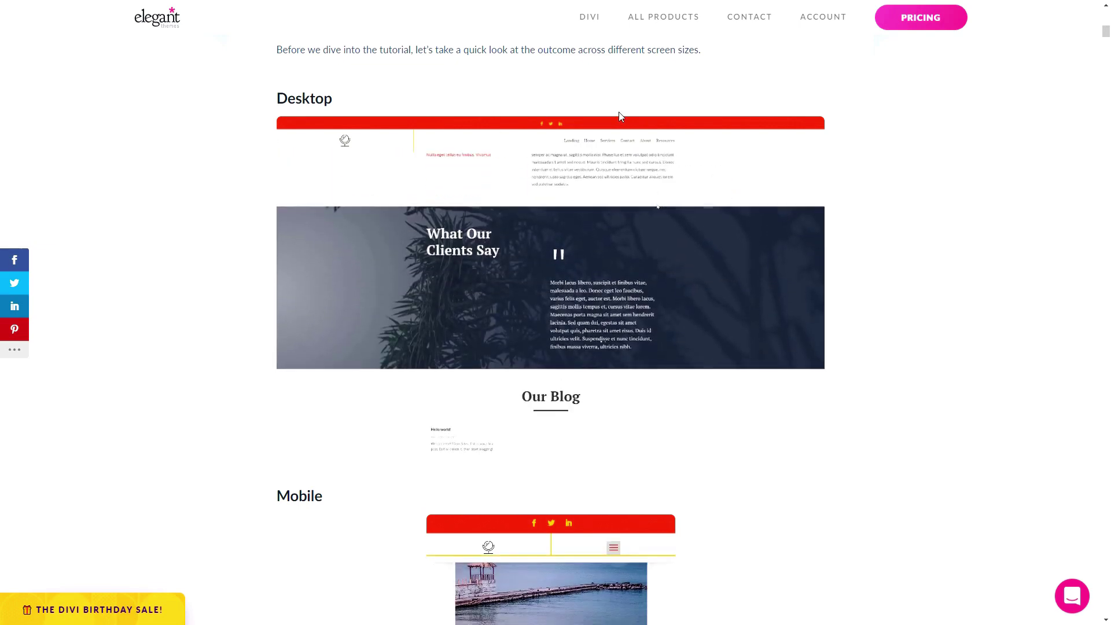
{"action": "scroll", "coordinate": [619, 113], "scroll_direction": "down", "scroll_amount": 15}
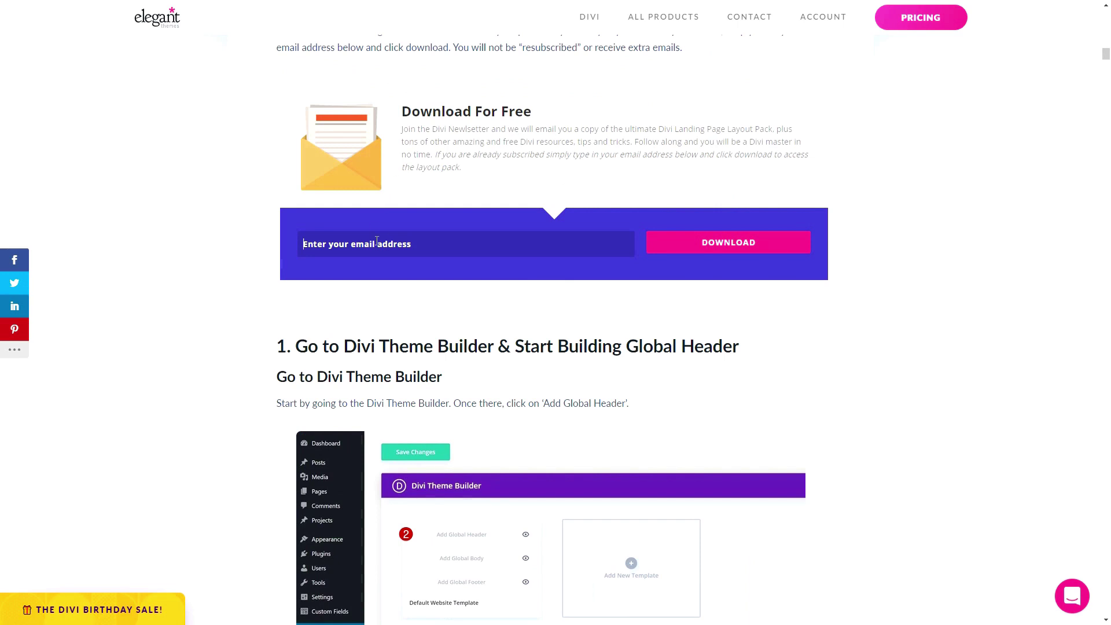
{"action": "left_click", "coordinate": [377, 242]}
{"action": "key", "text": "ctrl+v"}
{"action": "left_click", "coordinate": [728, 249]}
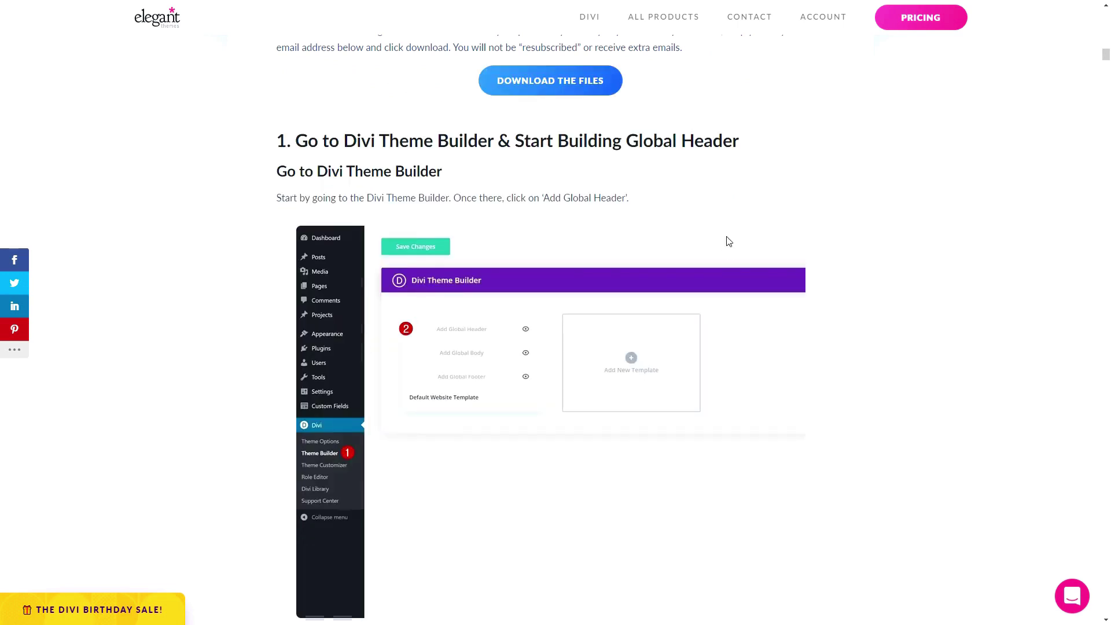
{"action": "scroll", "coordinate": [723, 240], "scroll_direction": "up", "scroll_amount": 3}
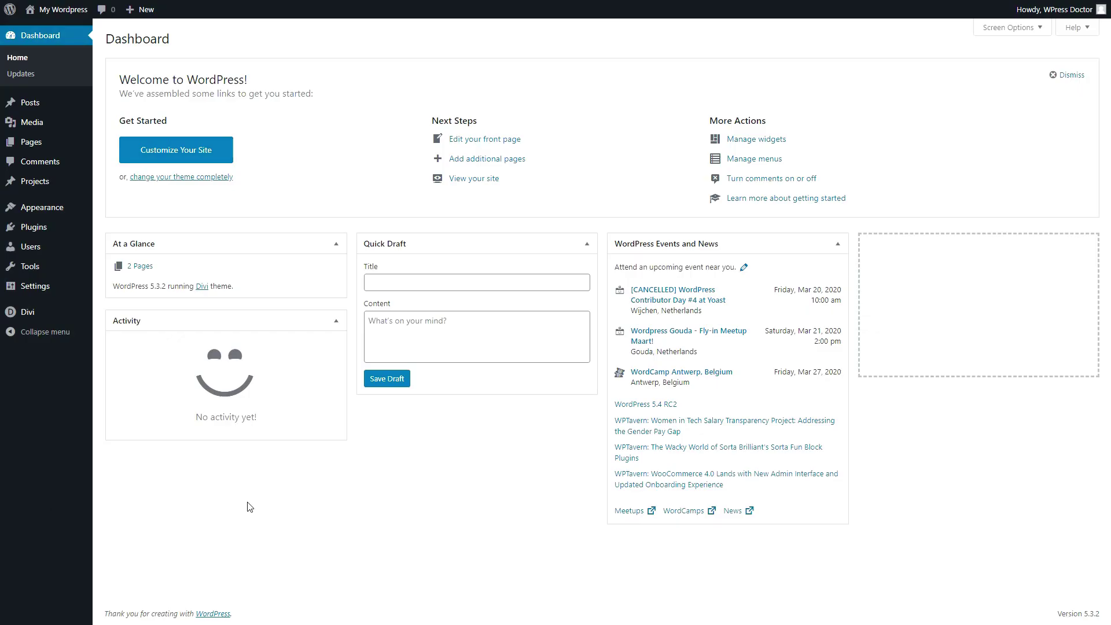
- Open Divi's Theme Builder and its Portability dialog on the Import tab
{"action": "mouse_move", "coordinate": [32, 316]}
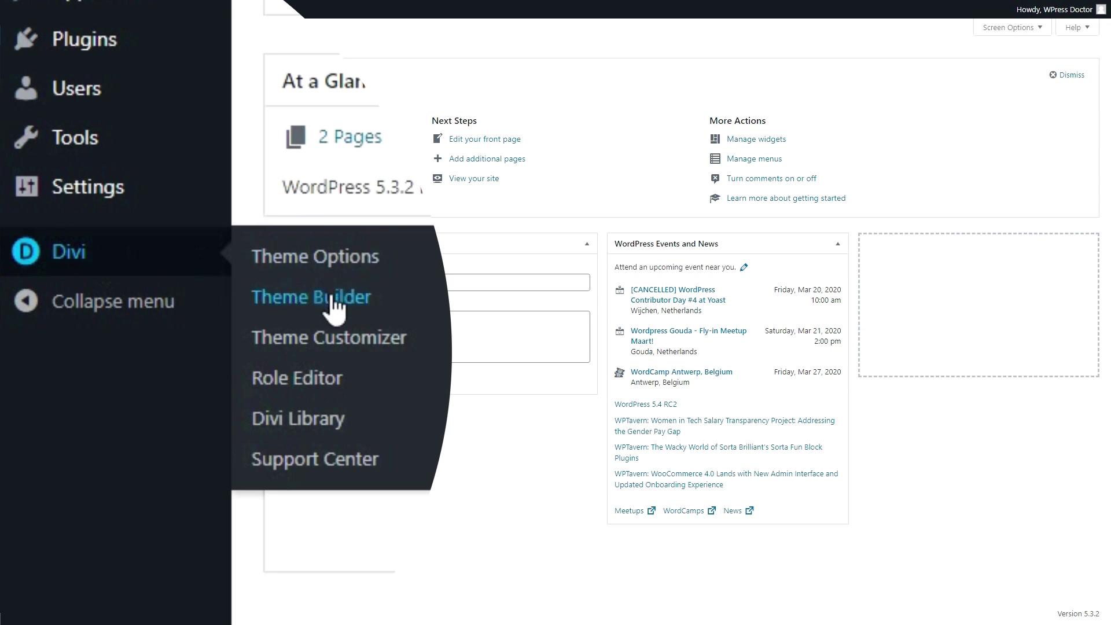
{"action": "left_click", "coordinate": [332, 303]}
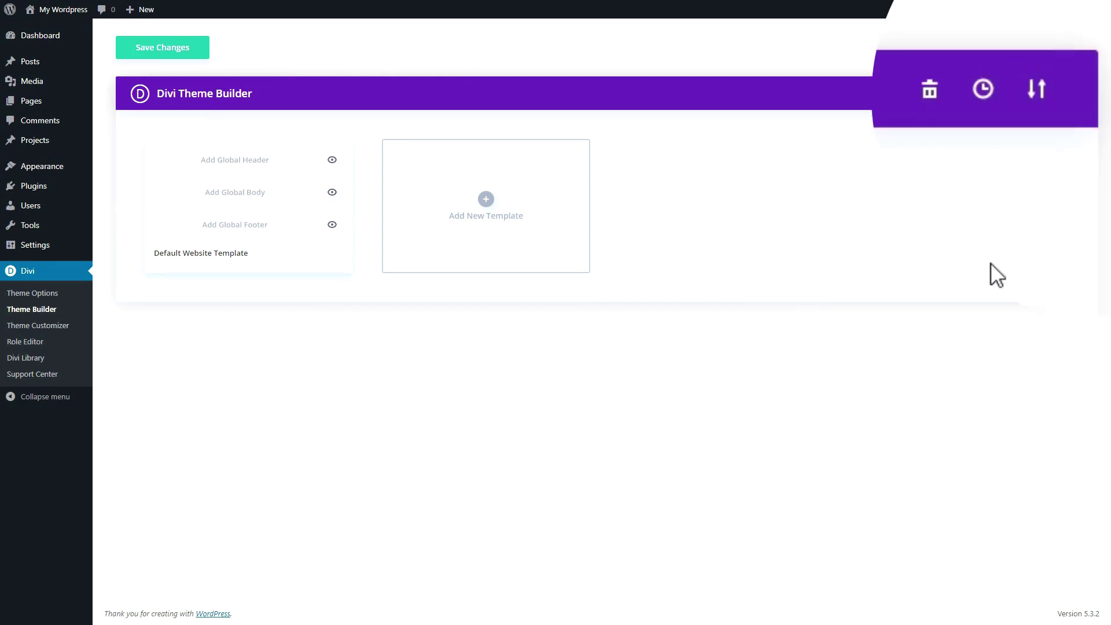
{"action": "left_click", "coordinate": [1037, 92]}
{"action": "left_click", "coordinate": [521, 255]}
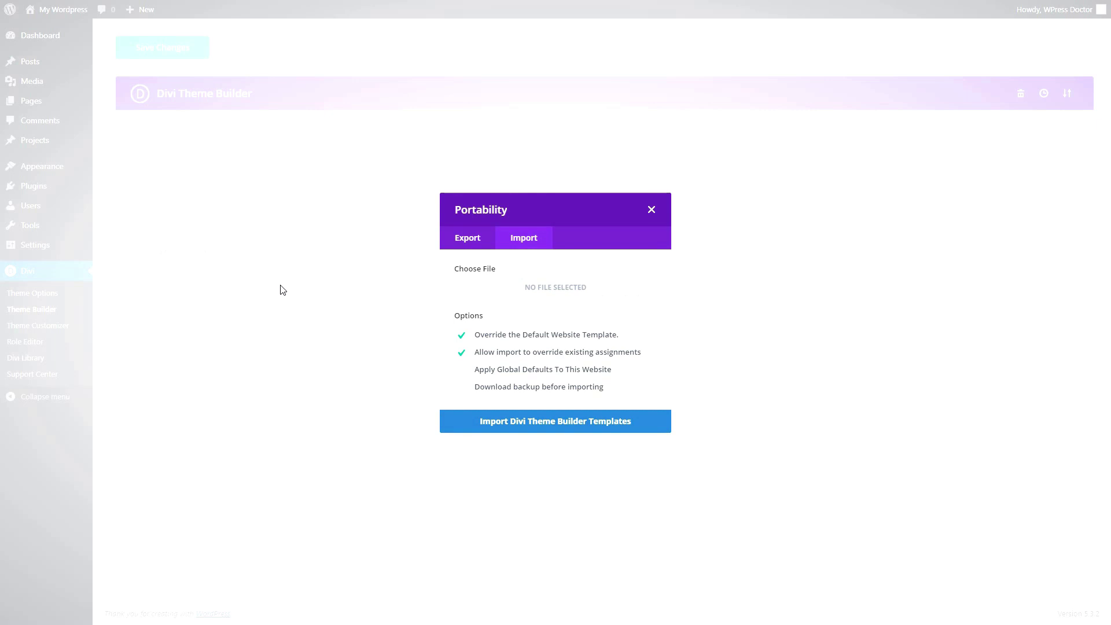
- Import the header template as the Global Header and save the Theme Builder changes
{"action": "left_click", "coordinate": [534, 432]}
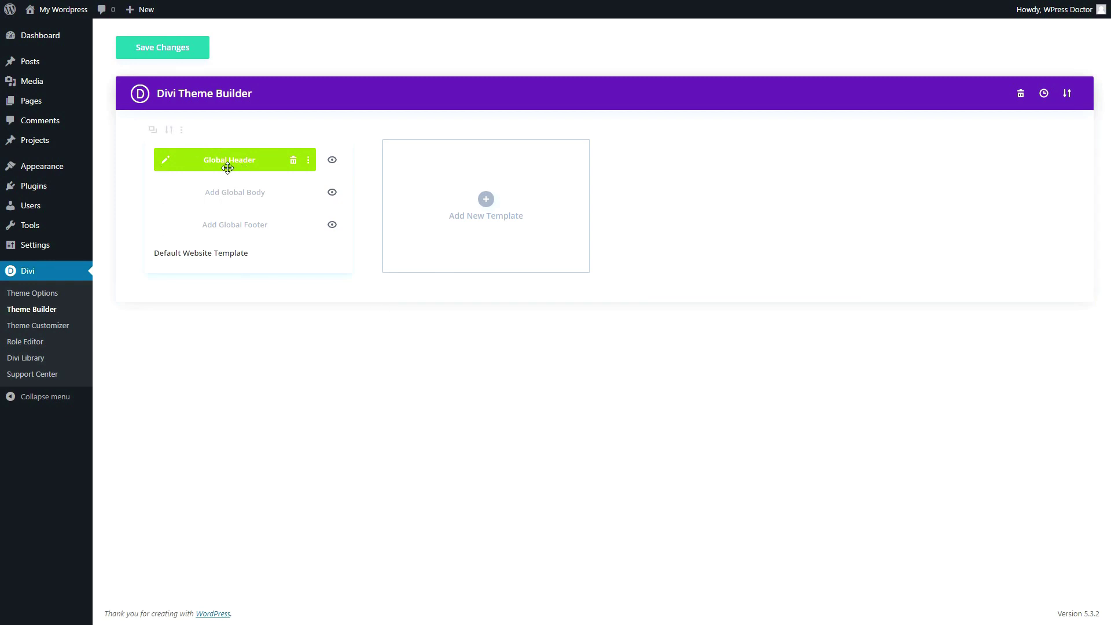
{"action": "left_click", "coordinate": [169, 55]}
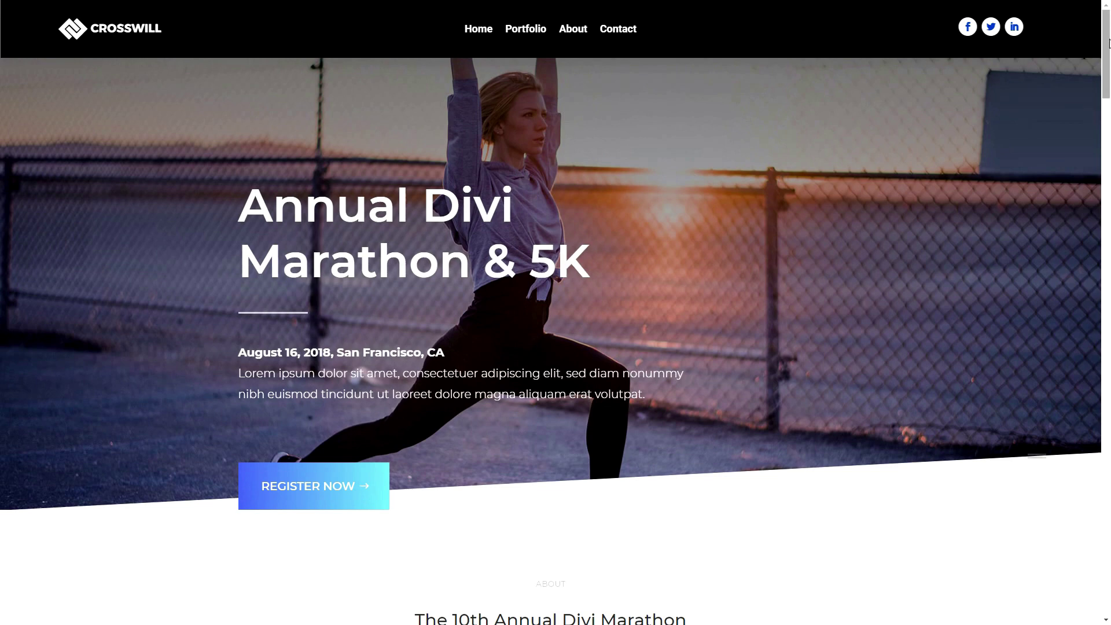
{"action": "scroll", "coordinate": [1092, 111], "scroll_direction": "down", "scroll_amount": 8}
{"action": "scroll", "coordinate": [1093, 111], "scroll_direction": "down", "scroll_amount": 14}
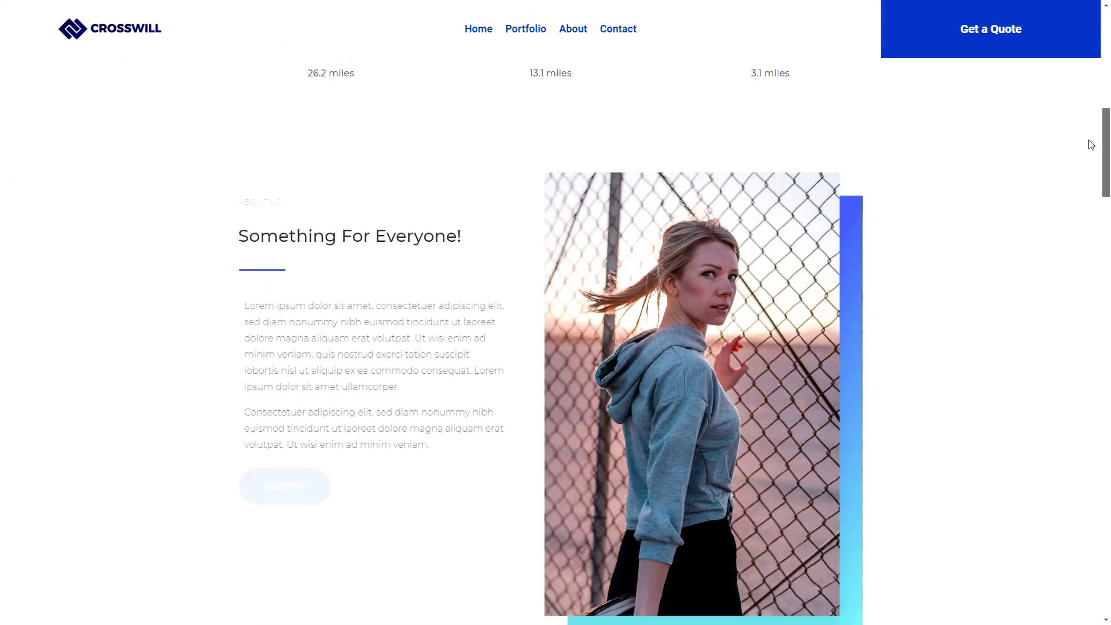
{"action": "scroll", "coordinate": [1090, 226], "scroll_direction": "up", "scroll_amount": 10}
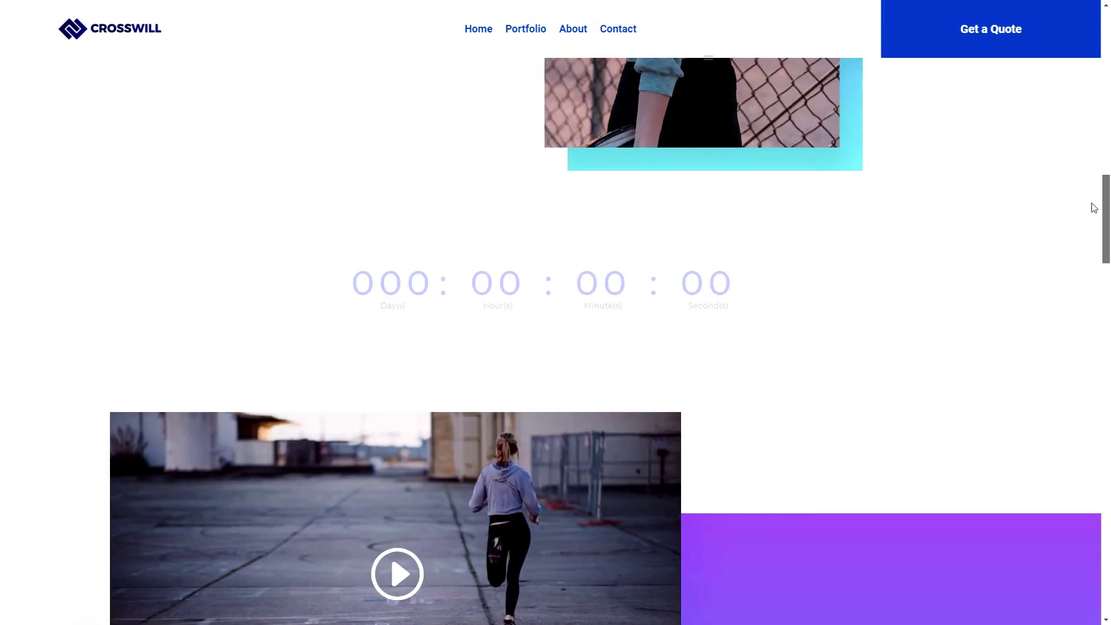
{"action": "left_click_drag", "start_coordinate": [1105, 174], "coordinate": [1107, 67]}
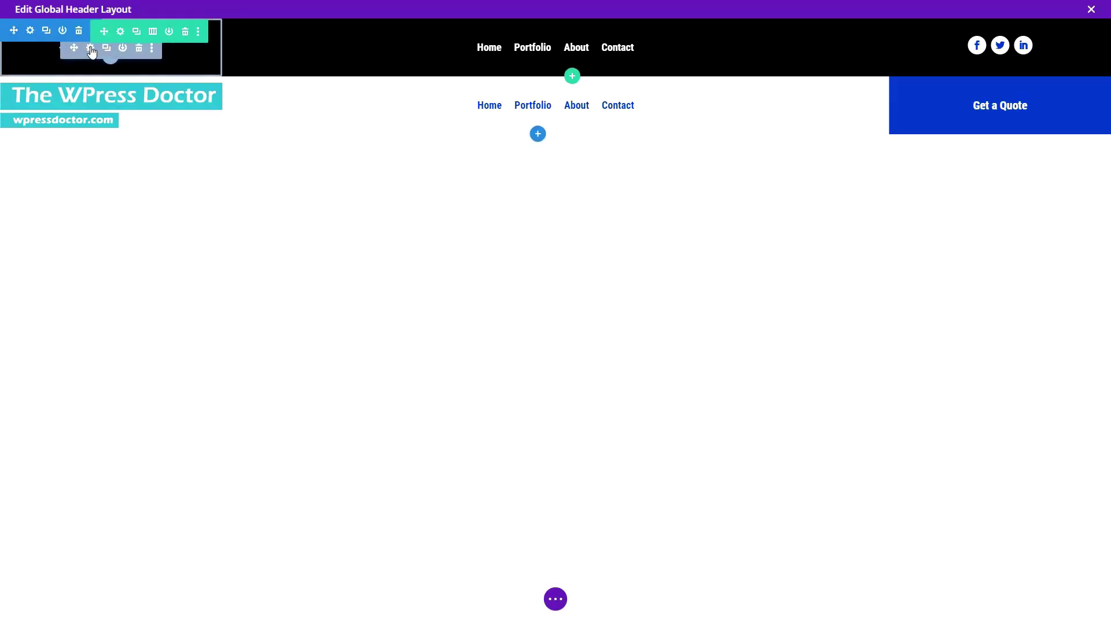
- Replace the Global Header logo with The WPress Doctor image from the Media Library
{"action": "left_click", "coordinate": [85, 45]}
{"action": "left_click", "coordinate": [831, 289]}
{"action": "left_click", "coordinate": [439, 151]}
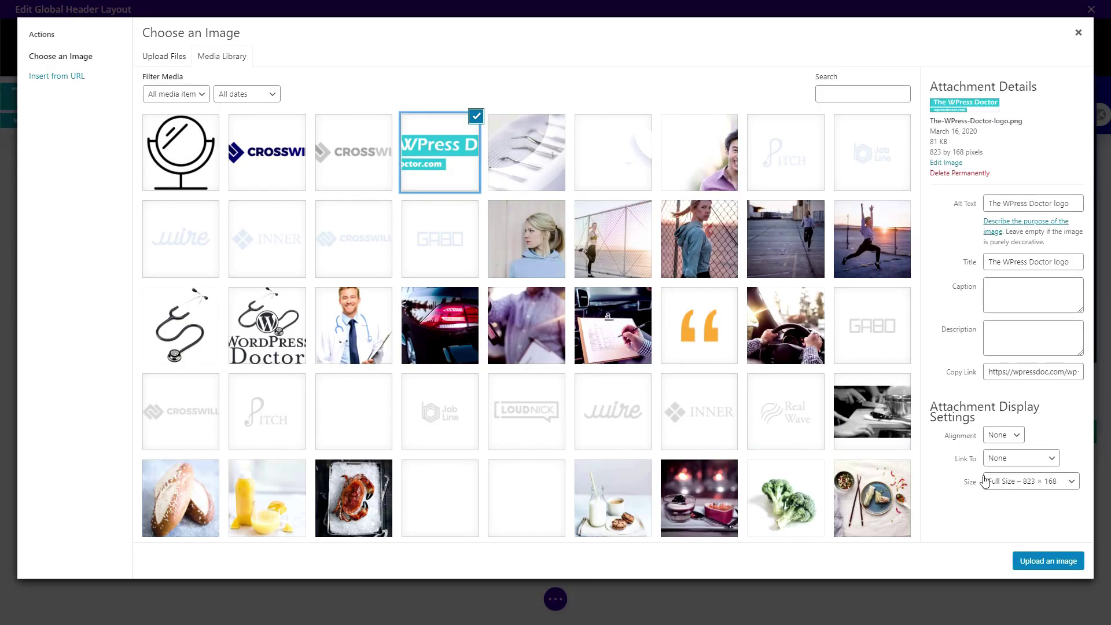
{"action": "left_click", "coordinate": [1047, 560]}
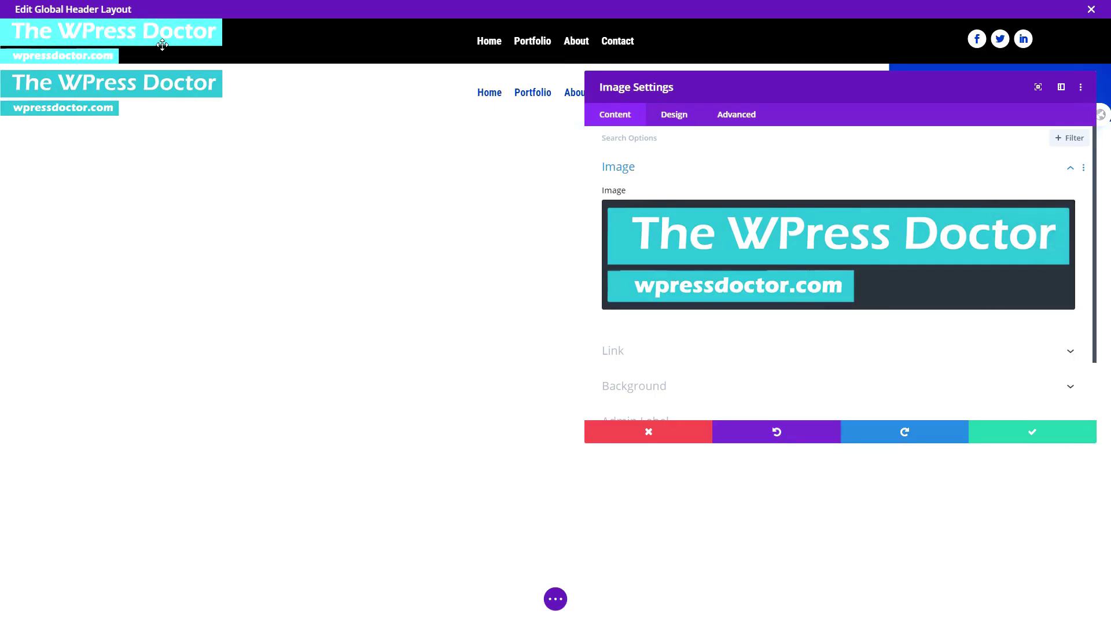
{"action": "left_click", "coordinate": [1024, 432]}
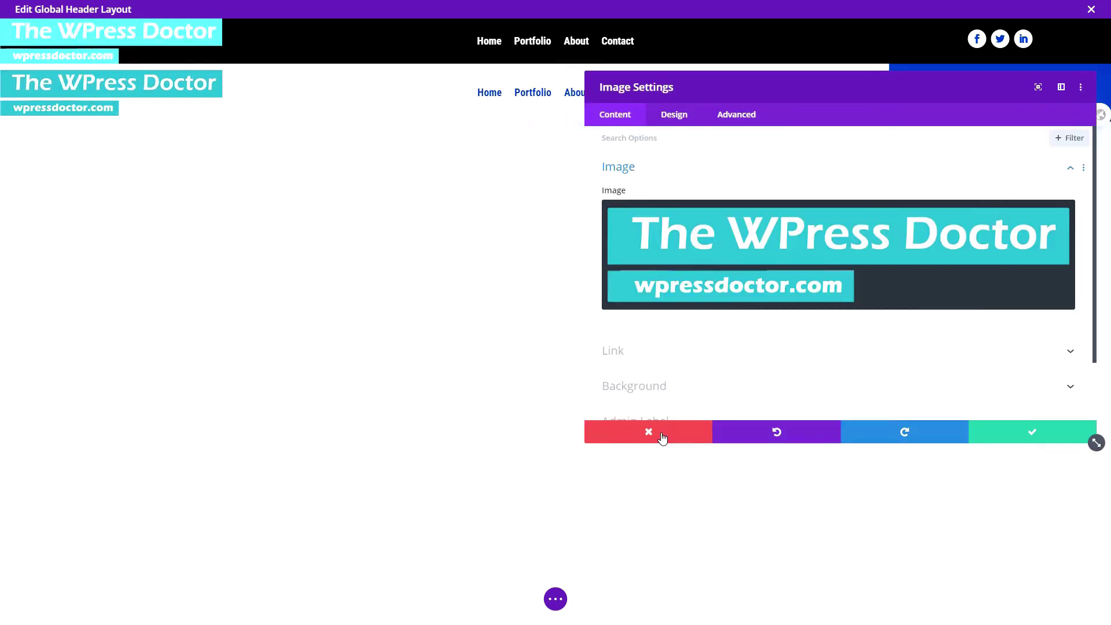
{"action": "left_click", "coordinate": [657, 434]}
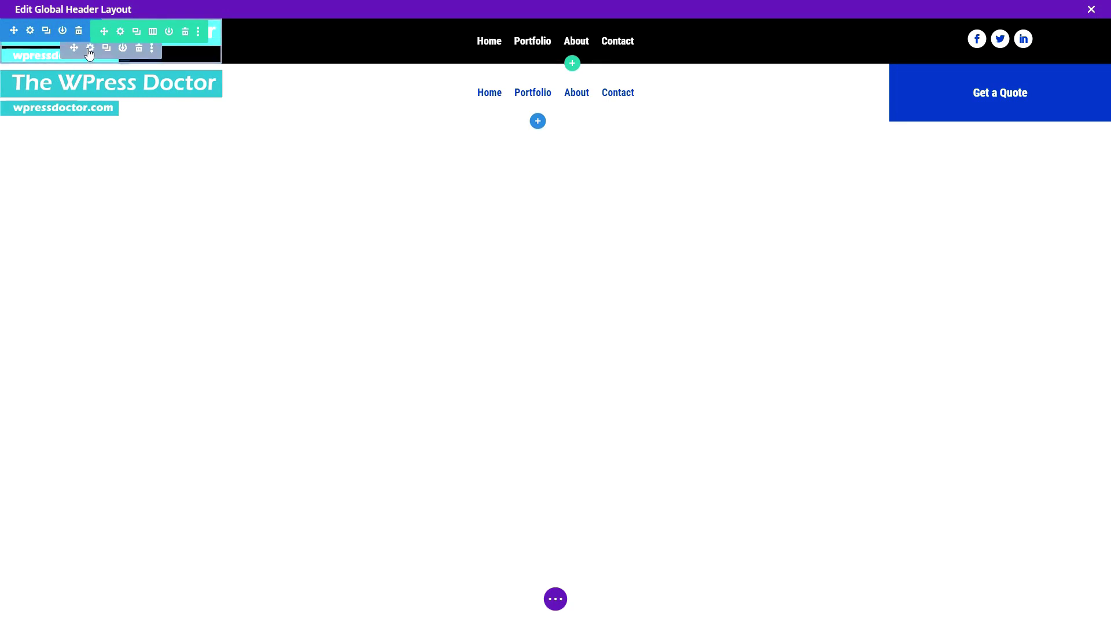
- Reset the logo's 188% brightness filter to default and save the header layout
{"action": "left_click", "coordinate": [90, 49]}
{"action": "left_click", "coordinate": [675, 123]}
{"action": "left_click", "coordinate": [627, 345]}
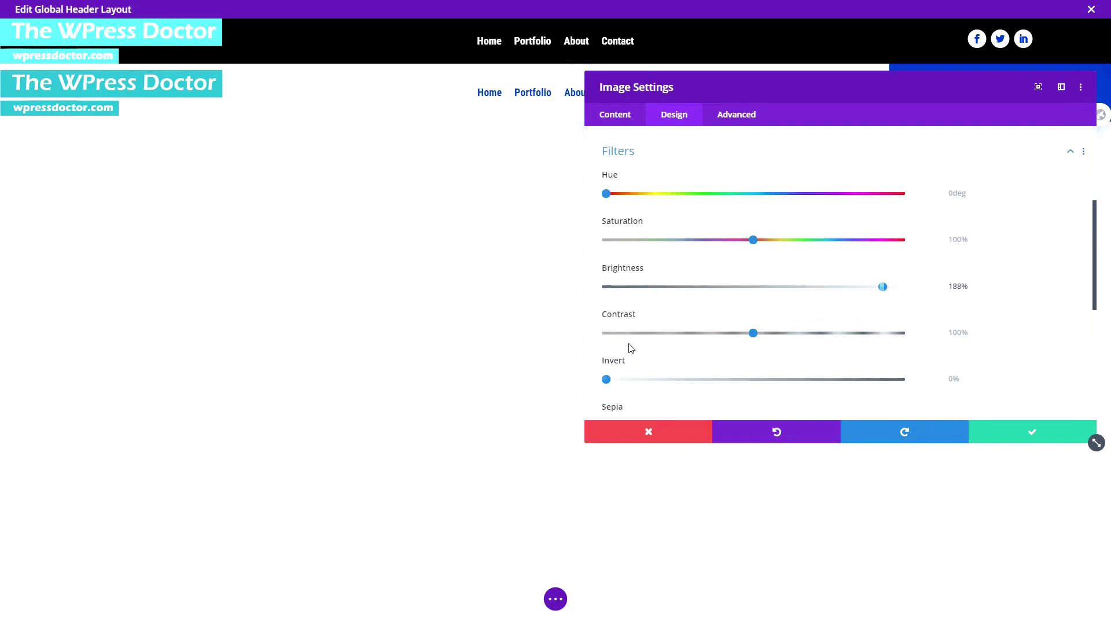
{"action": "double_click", "coordinate": [948, 279]}
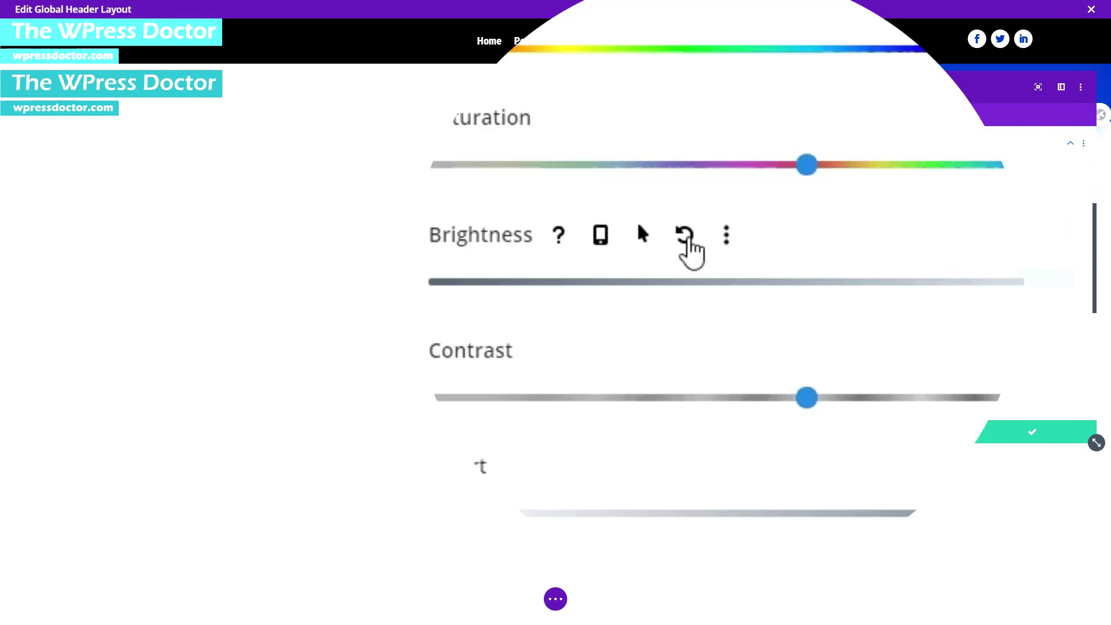
{"action": "left_click", "coordinate": [686, 240]}
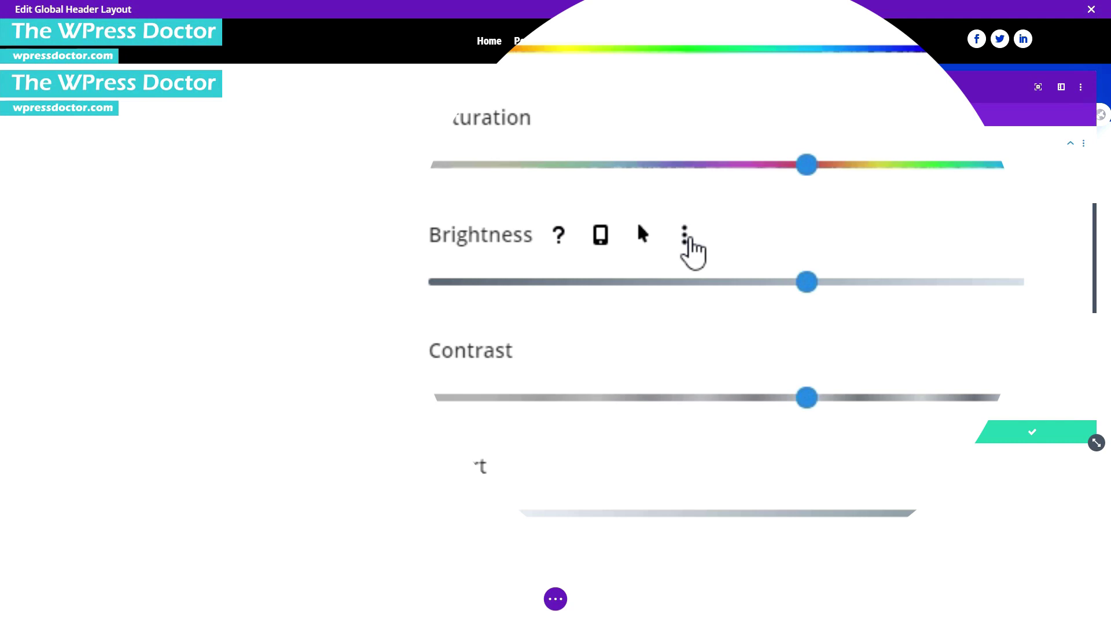
{"action": "left_click", "coordinate": [1006, 431]}
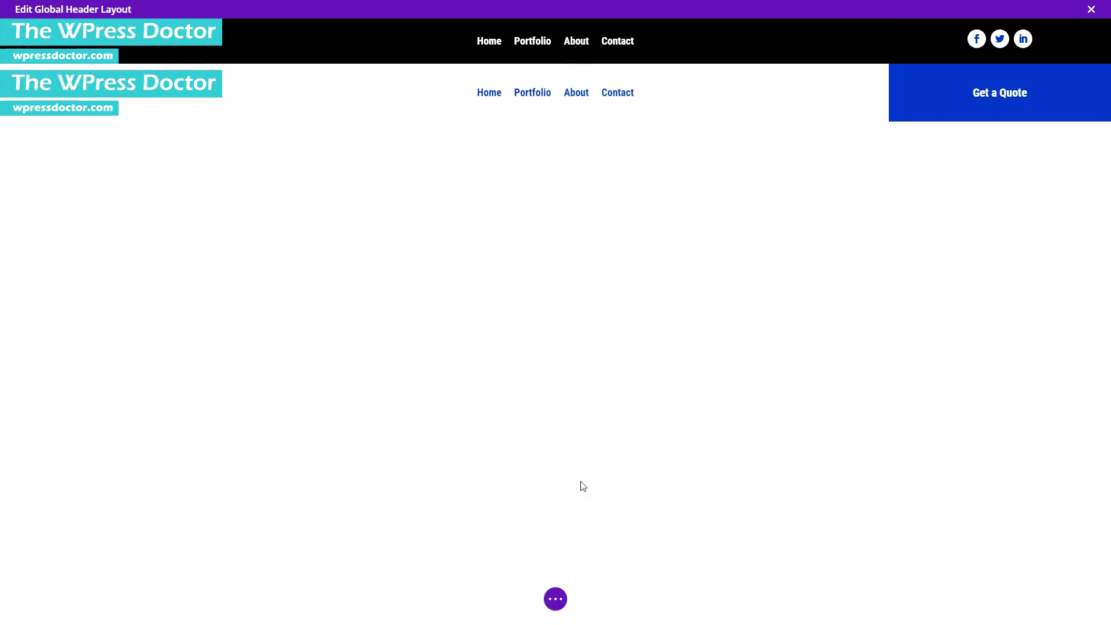
{"action": "left_click", "coordinate": [552, 600]}
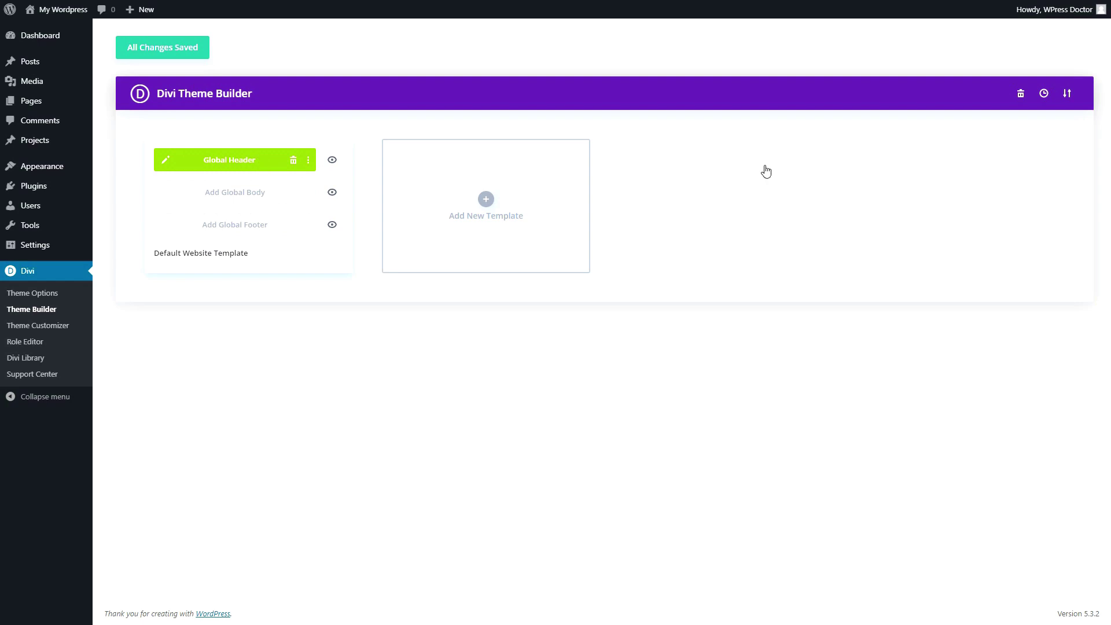
- Import FIXED-DIVI-HEADER-TEMPLATE.JSON via the Portability Import tab and save the Theme Builder
{"action": "left_click", "coordinate": [1068, 95]}
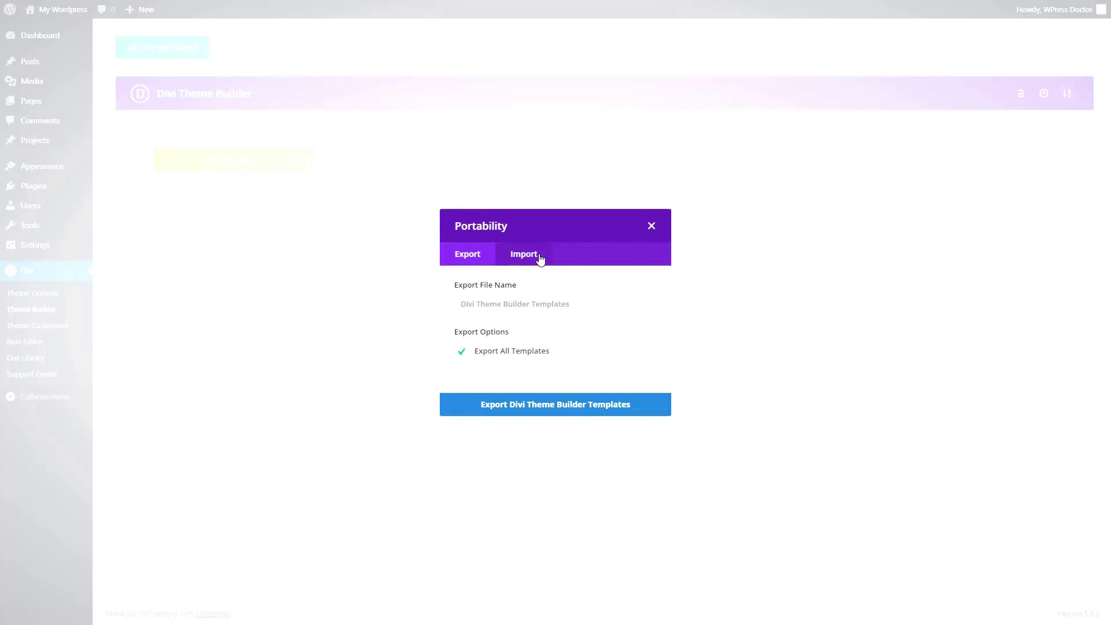
{"action": "left_click", "coordinate": [537, 255]}
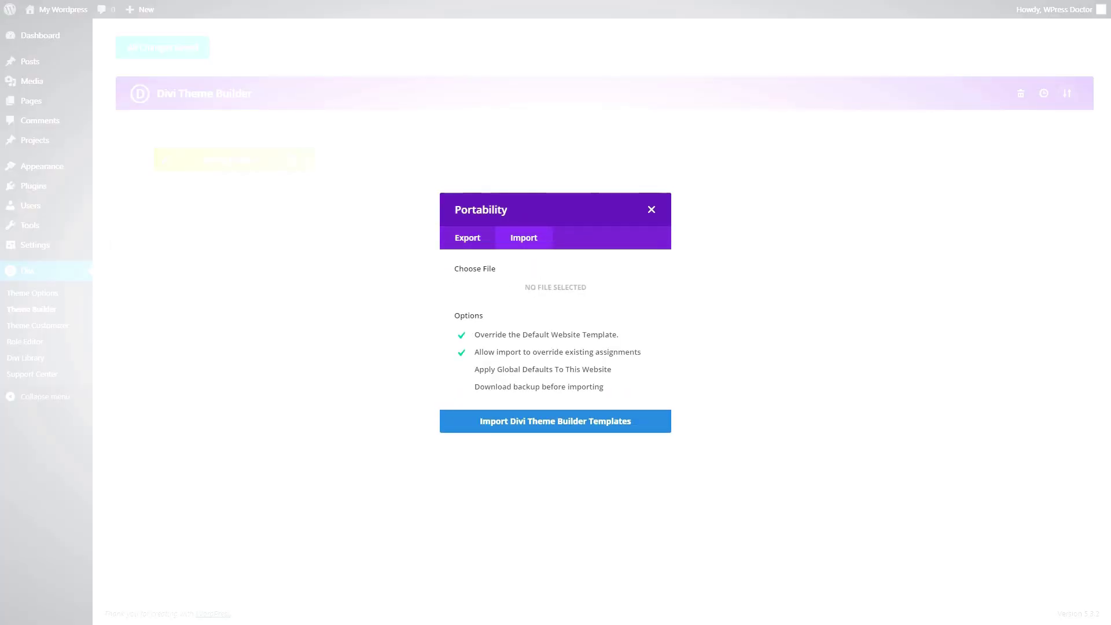
{"action": "left_click_drag", "start_coordinate": [347, 272], "coordinate": [555, 287]}
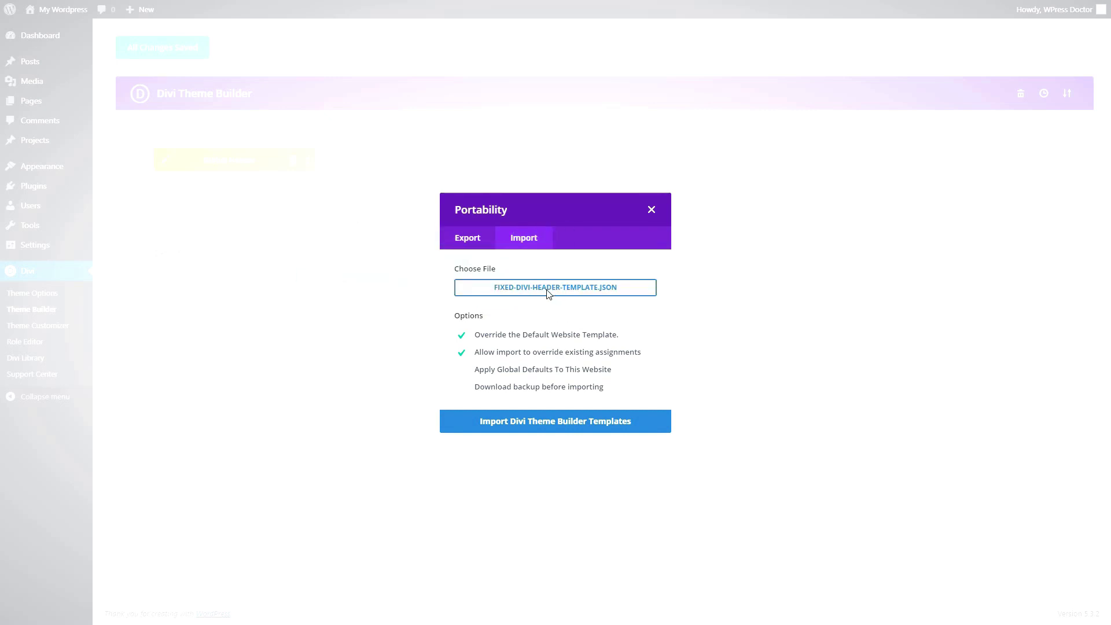
{"action": "left_click", "coordinate": [536, 430]}
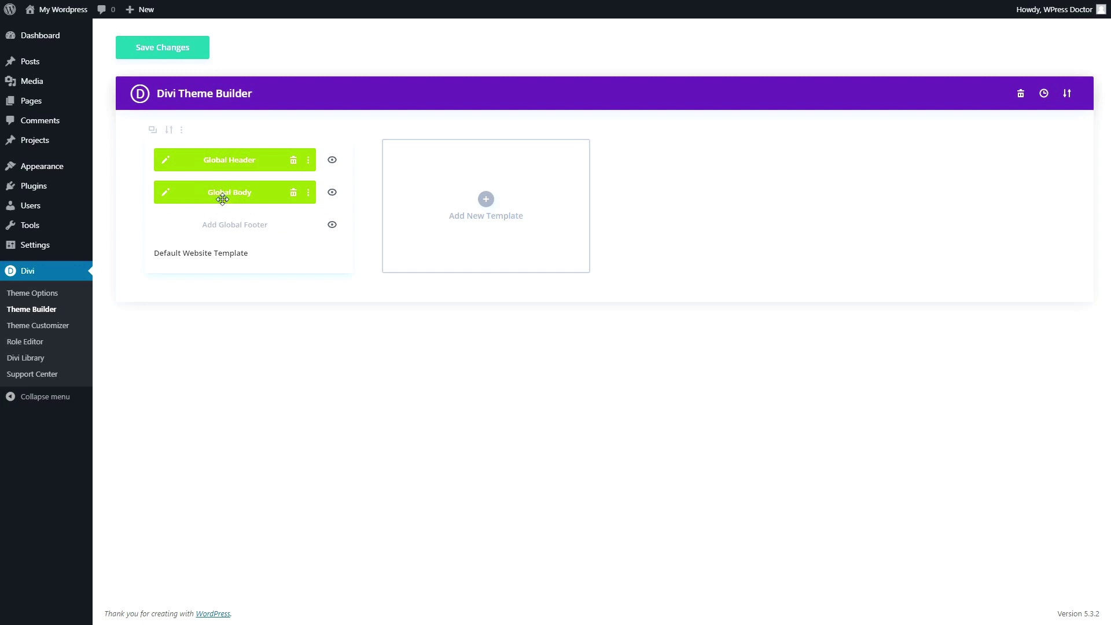
{"action": "left_click", "coordinate": [166, 56]}
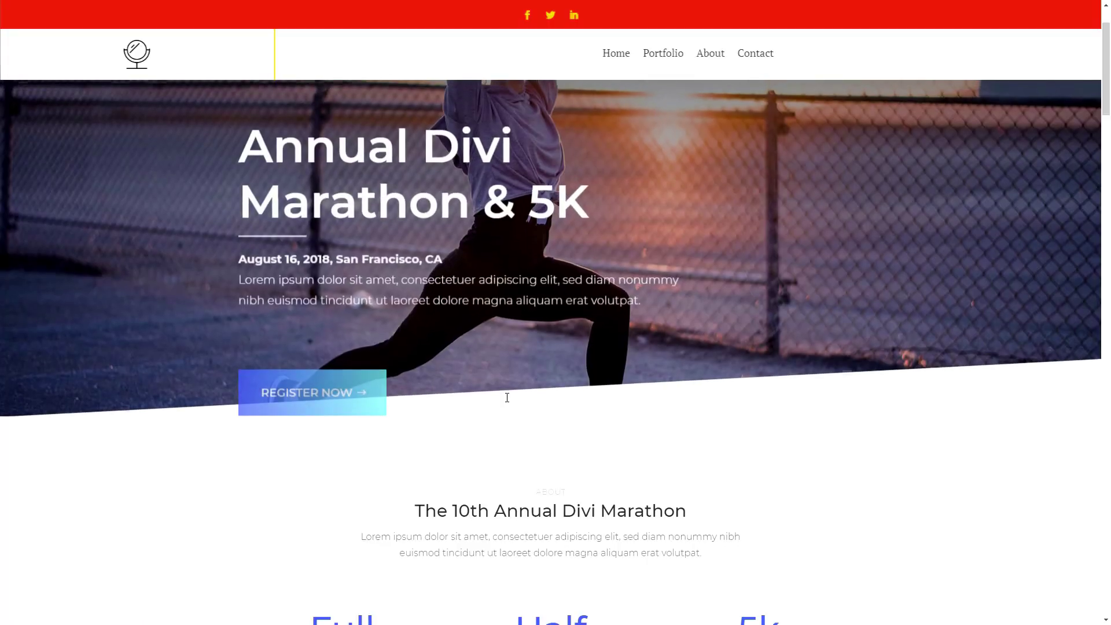
- Check the new header on the marathon front page, then open the Global Body layout for editing
{"action": "scroll", "coordinate": [801, 179], "scroll_direction": "up", "scroll_amount": 2}
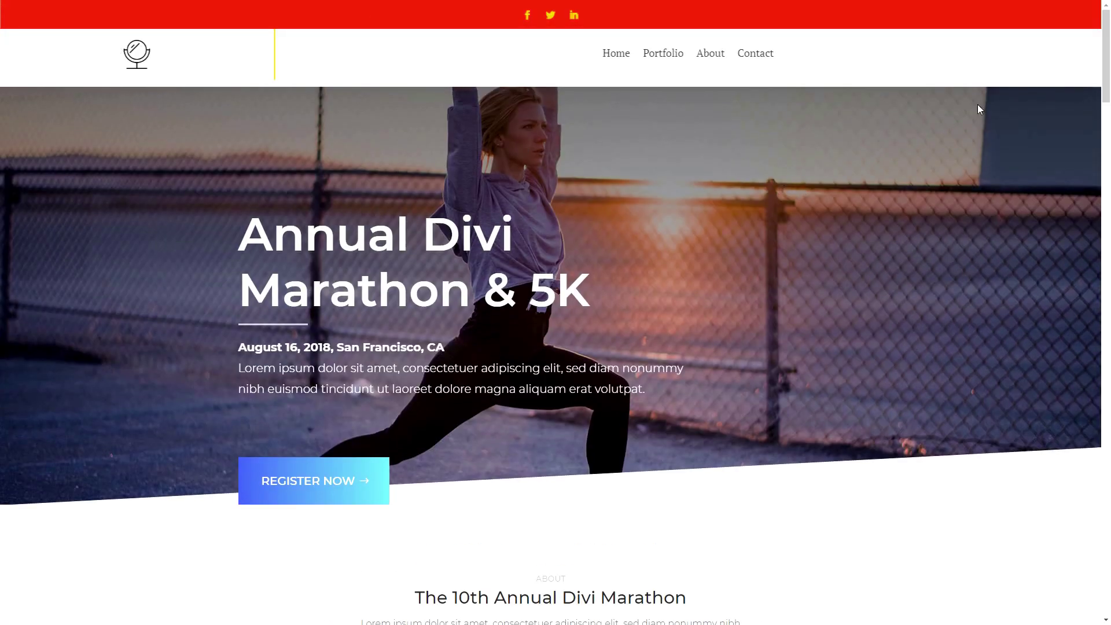
{"action": "scroll", "coordinate": [1082, 148], "scroll_direction": "down", "scroll_amount": 15}
{"action": "scroll", "coordinate": [1083, 221], "scroll_direction": "up", "scroll_amount": 15}
{"action": "left_click_drag", "start_coordinate": [383, 79], "coordinate": [395, 232]}
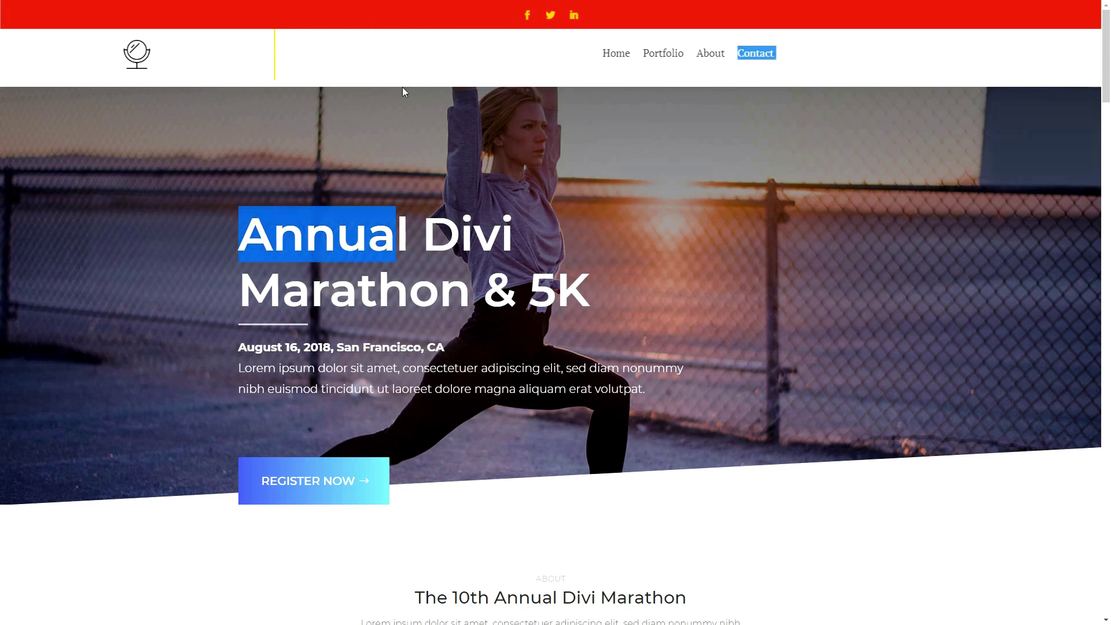
{"action": "left_click", "coordinate": [381, 120]}
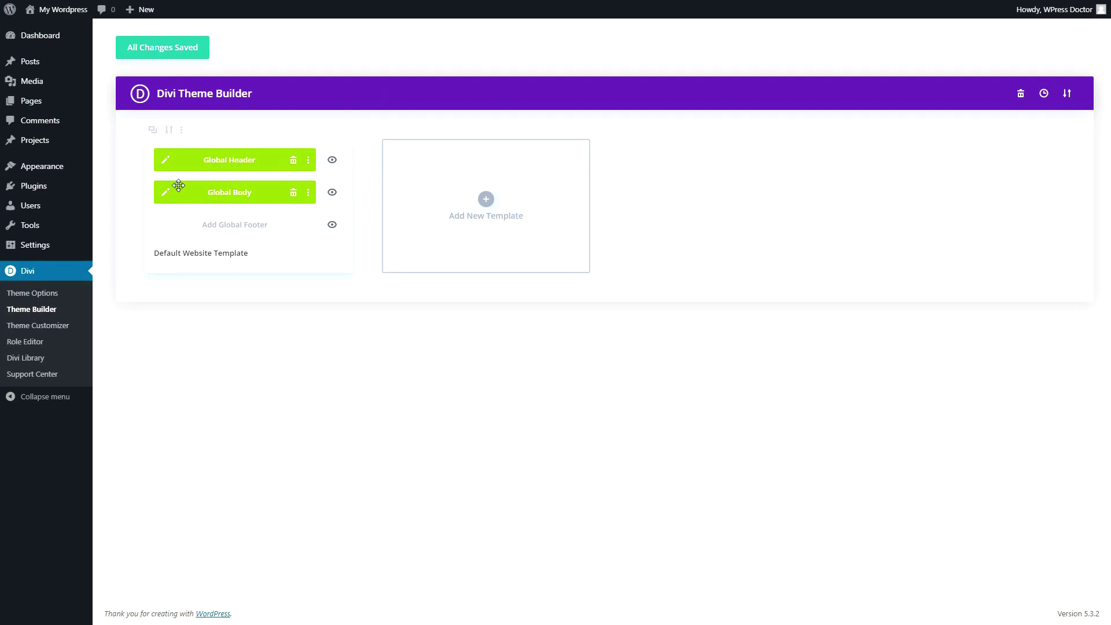
{"action": "left_click", "coordinate": [167, 199]}
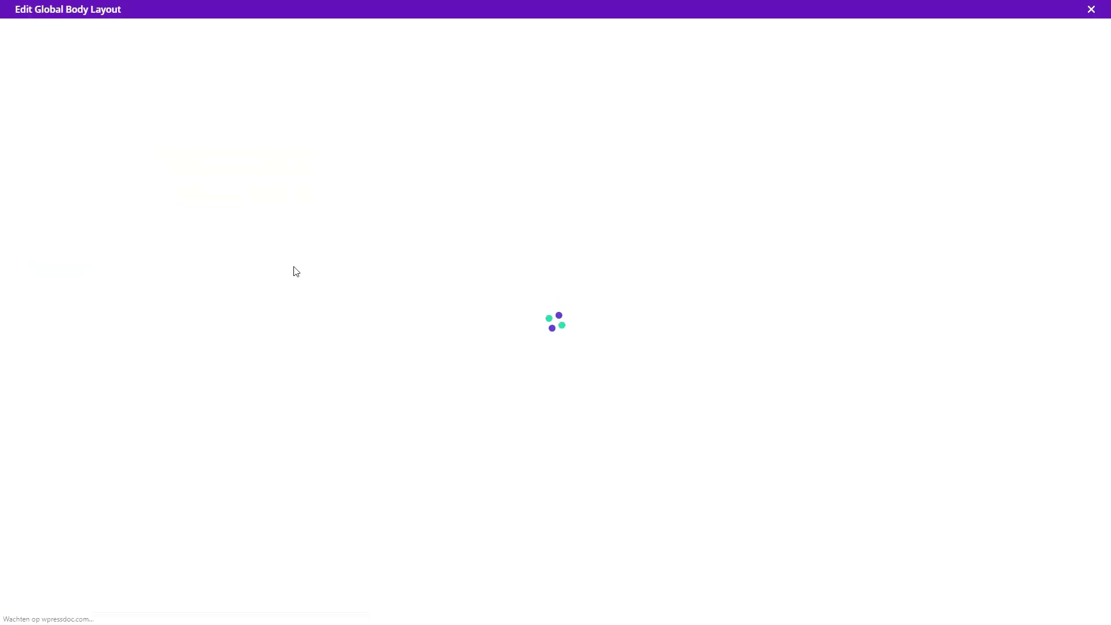
- Switch the Global Body builder to wireframe view
{"action": "mouse_move", "coordinate": [403, 185]}
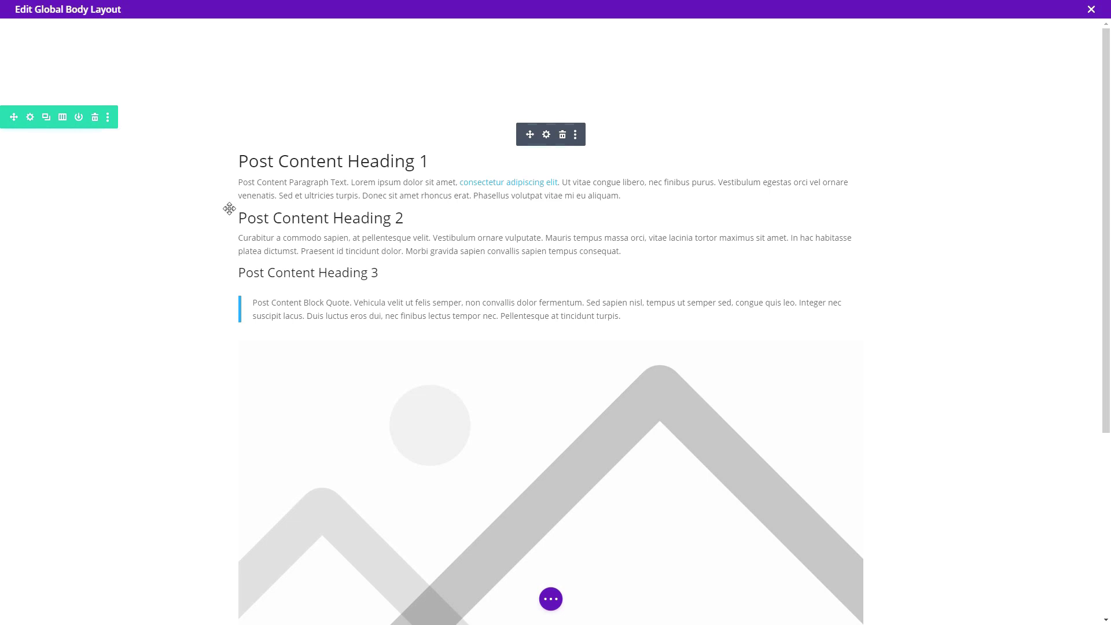
{"action": "left_click", "coordinate": [559, 608]}
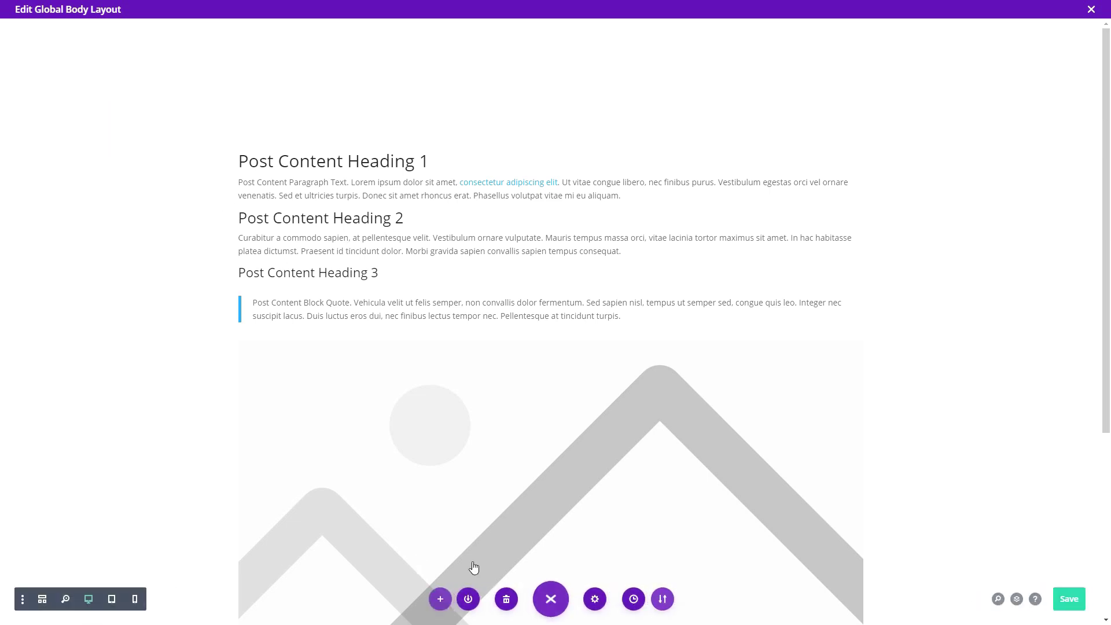
{"action": "left_click", "coordinate": [45, 599]}
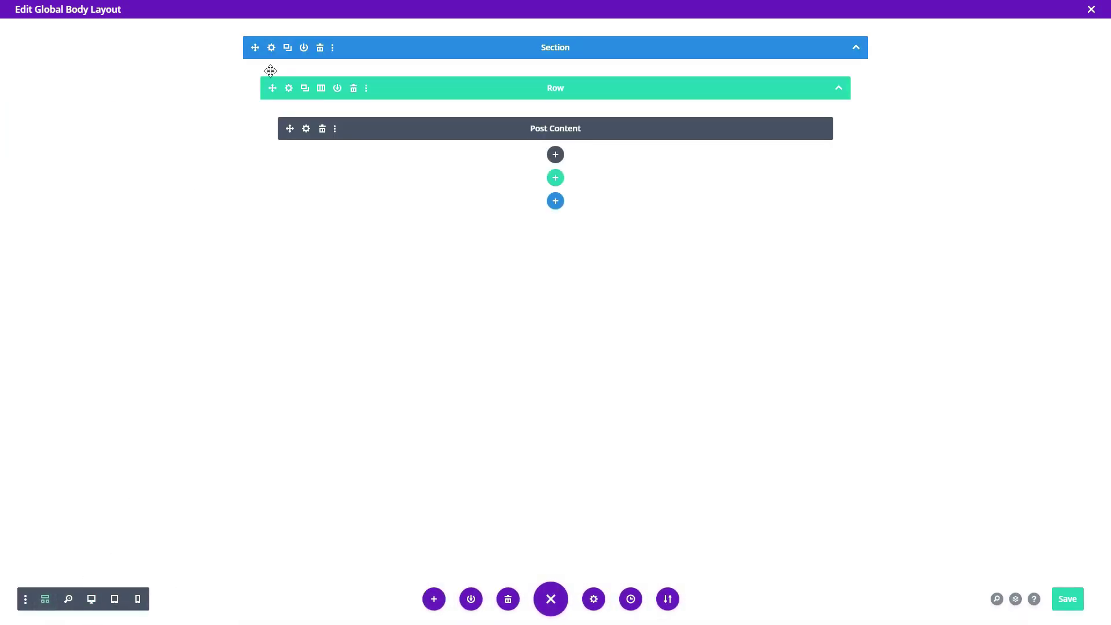
- Set the section's Margin Top to 100px and save the Global Body layout
{"action": "left_click", "coordinate": [272, 47]}
{"action": "left_click_drag", "start_coordinate": [621, 184], "coordinate": [612, 186]}
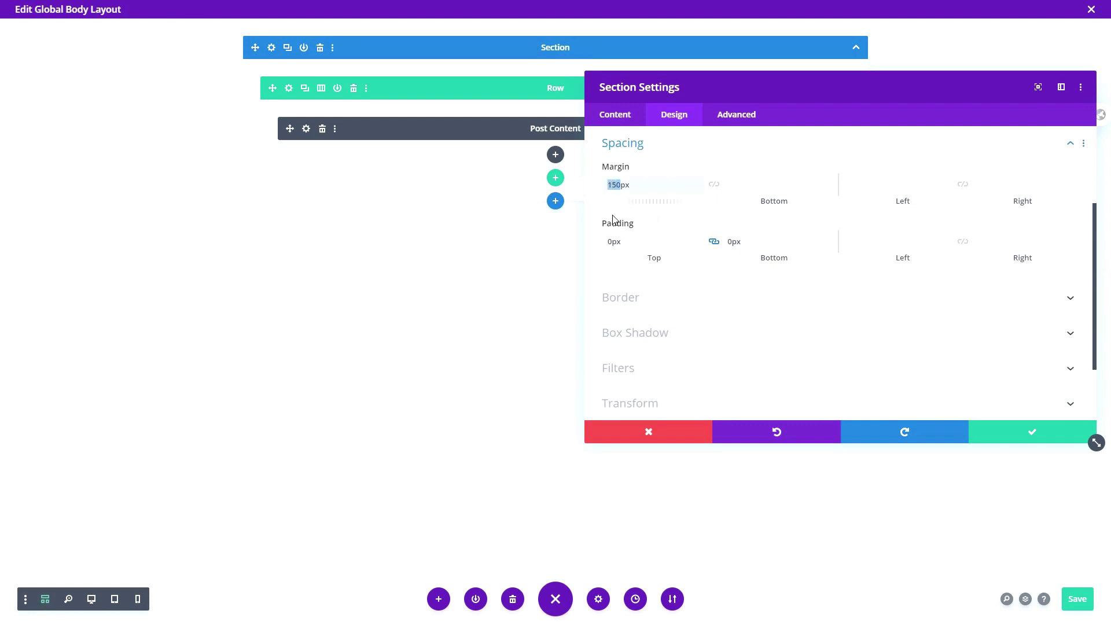
{"action": "type", "text": "100"}
{"action": "left_click", "coordinate": [1034, 430]}
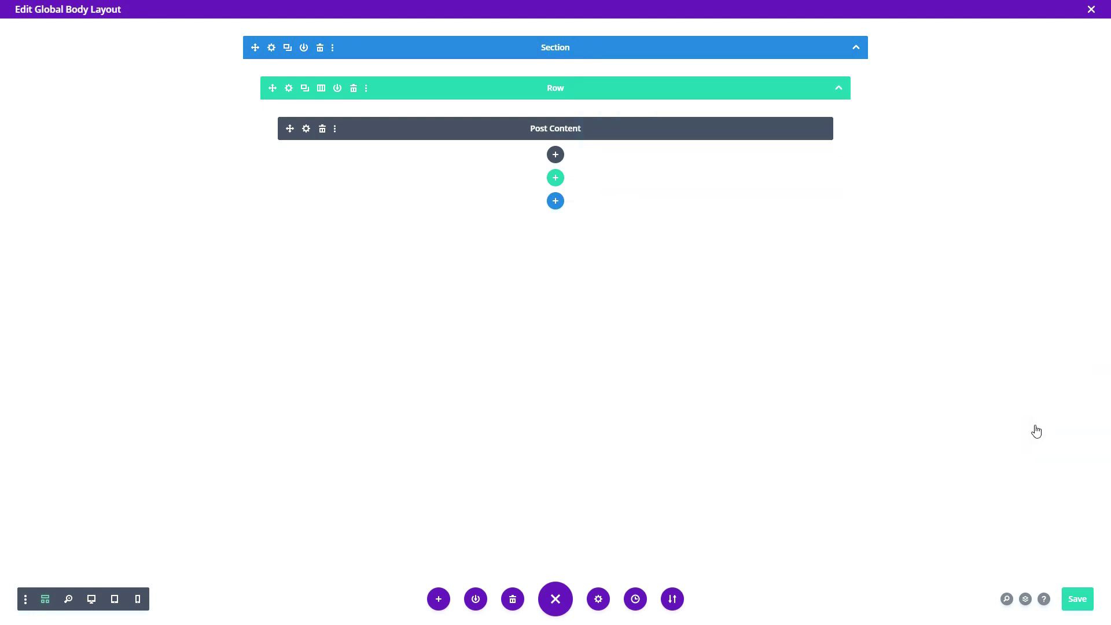
{"action": "left_click", "coordinate": [1077, 598]}
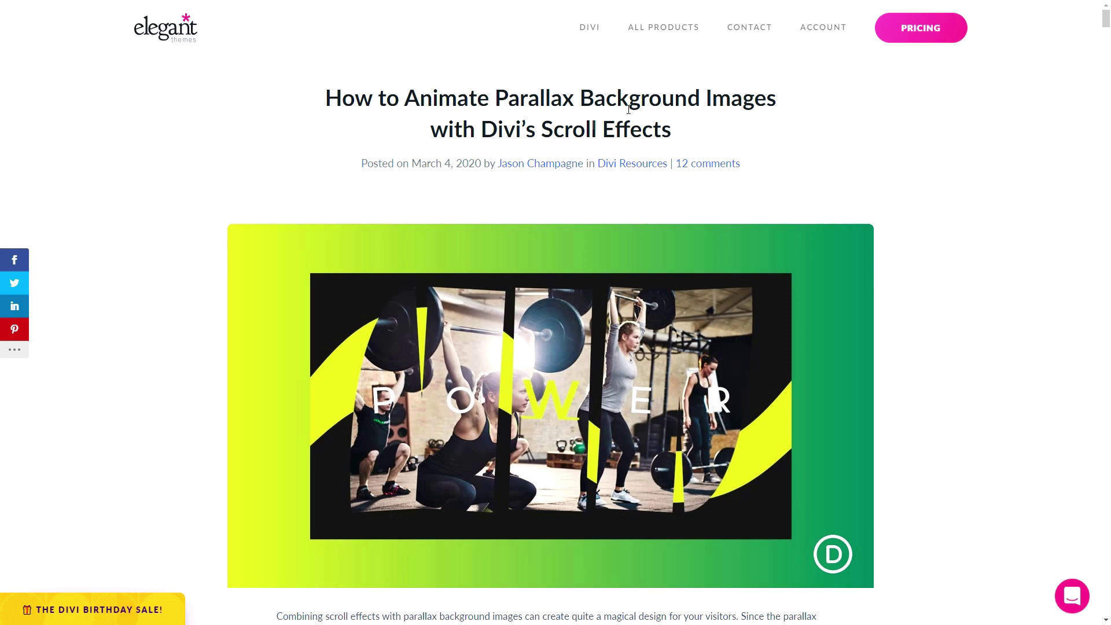
- Submit an e-mail in the article's download form and download the Animate-Parallax layout zip
{"action": "scroll", "coordinate": [417, 206], "scroll_direction": "down", "scroll_amount": 10}
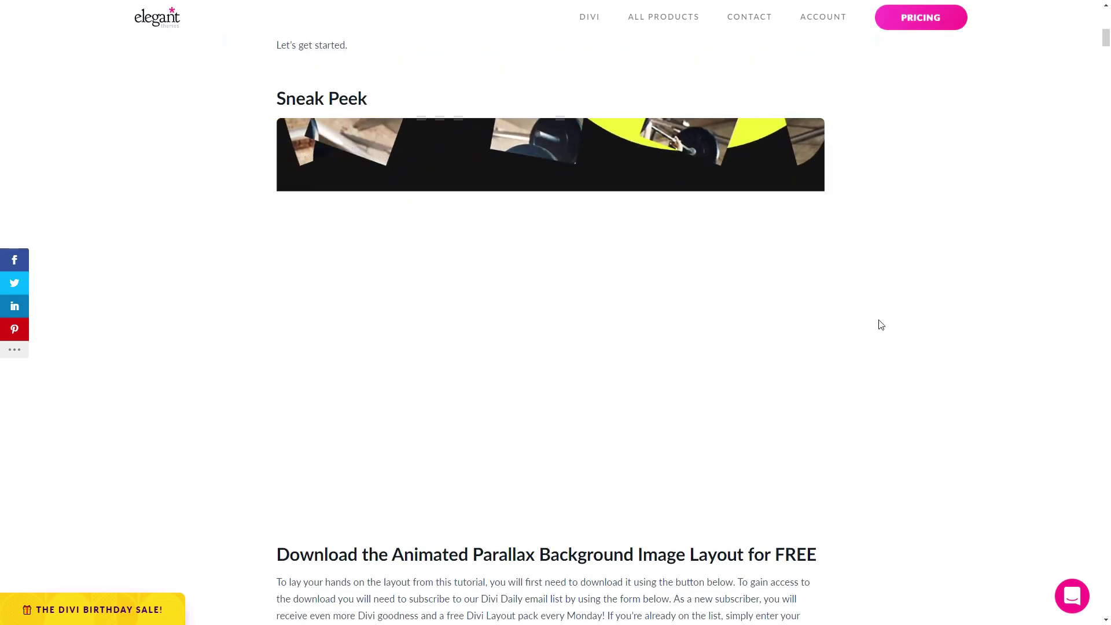
{"action": "scroll", "coordinate": [906, 229], "scroll_direction": "down", "scroll_amount": 6}
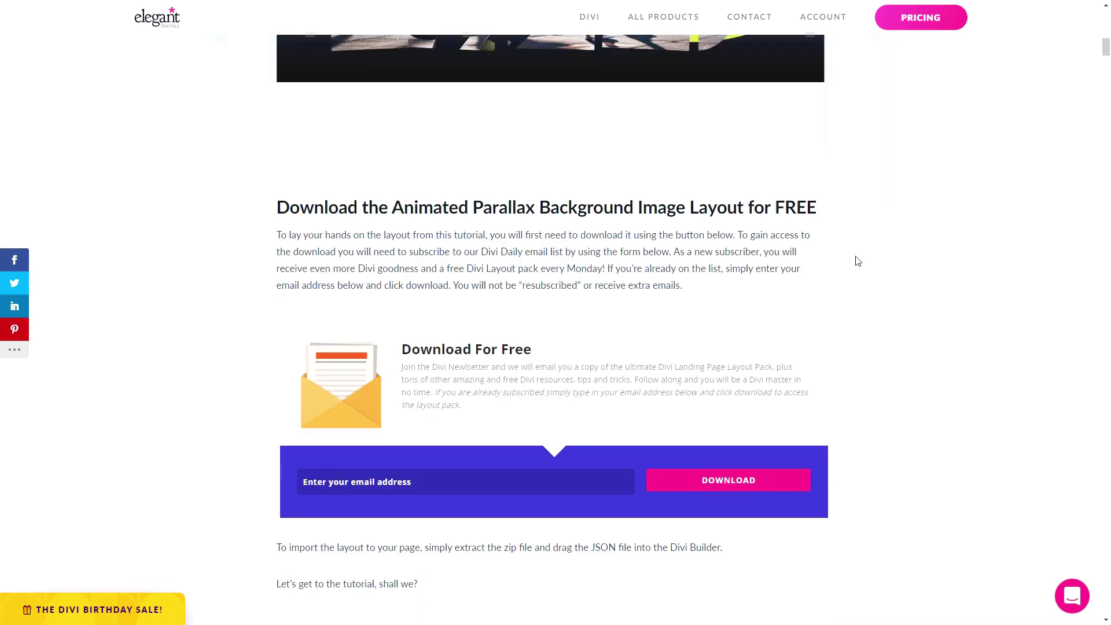
{"action": "left_click", "coordinate": [334, 470]}
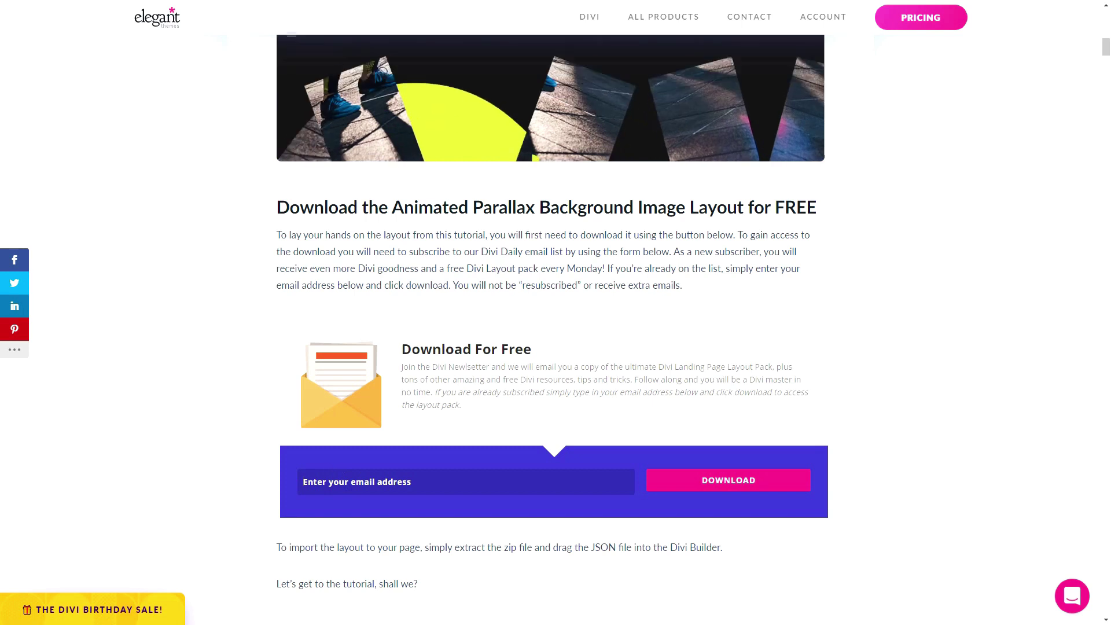
{"action": "key", "text": "ctrl+v"}
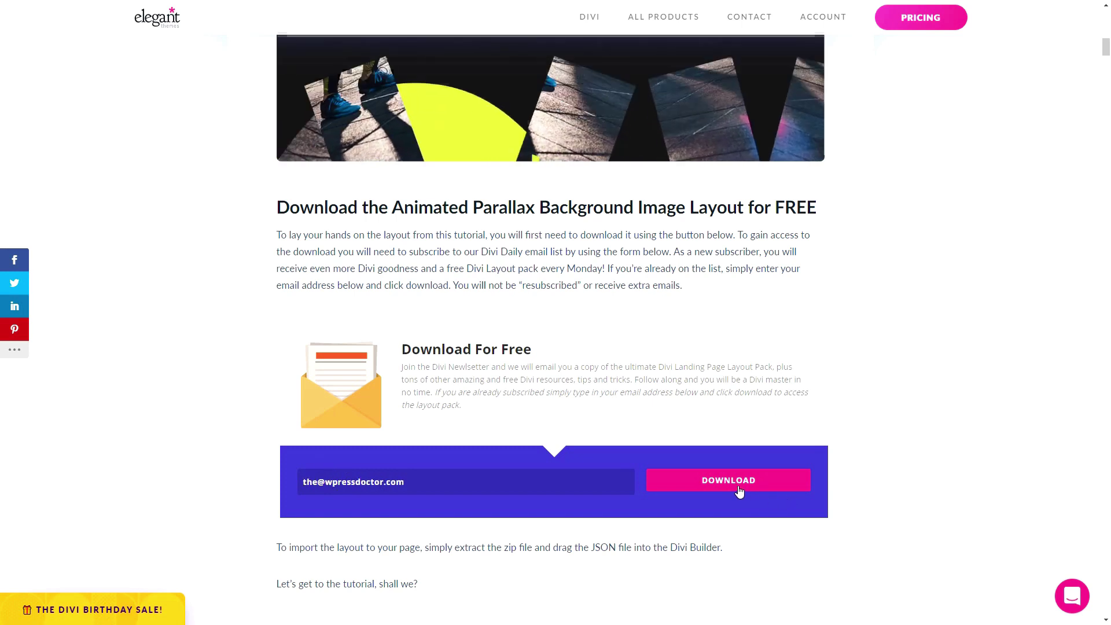
{"action": "left_click", "coordinate": [739, 491]}
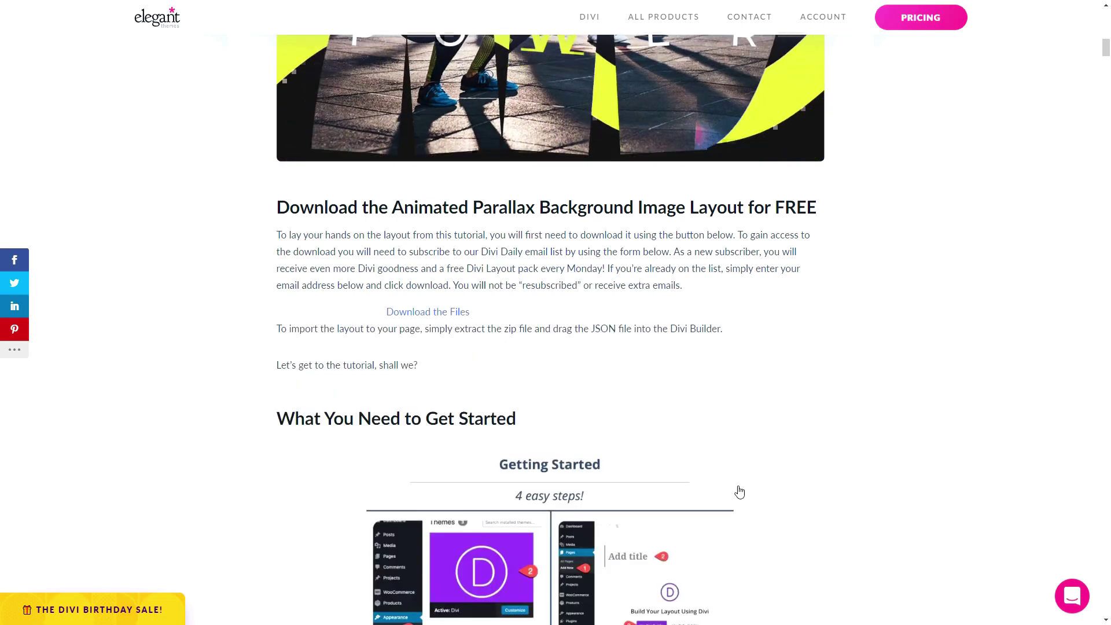
{"action": "left_click", "coordinate": [422, 314]}
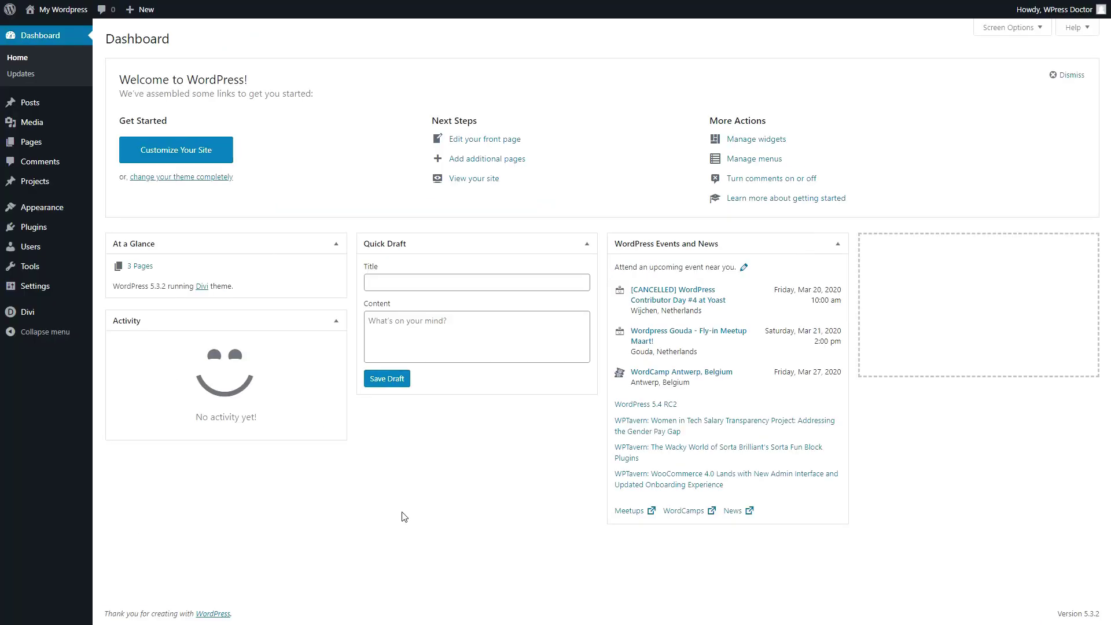
- Open the Home page in the Divi Builder and import the Animate Parallax Background Image Scroll Effects JSON
{"action": "mouse_move", "coordinate": [39, 144]}
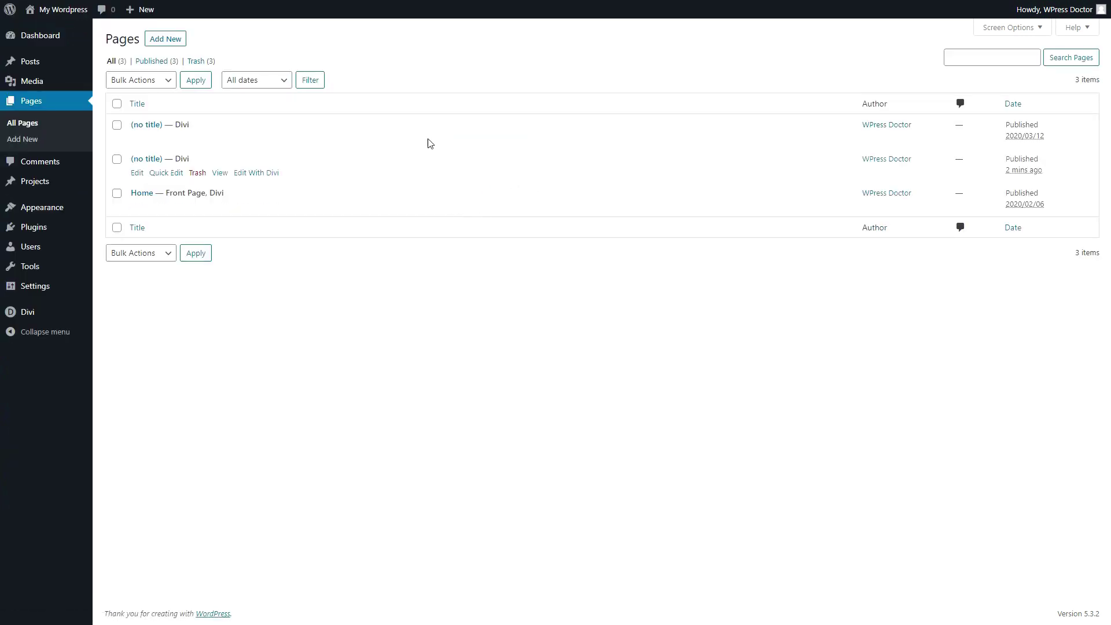
{"action": "left_click", "coordinate": [137, 207]}
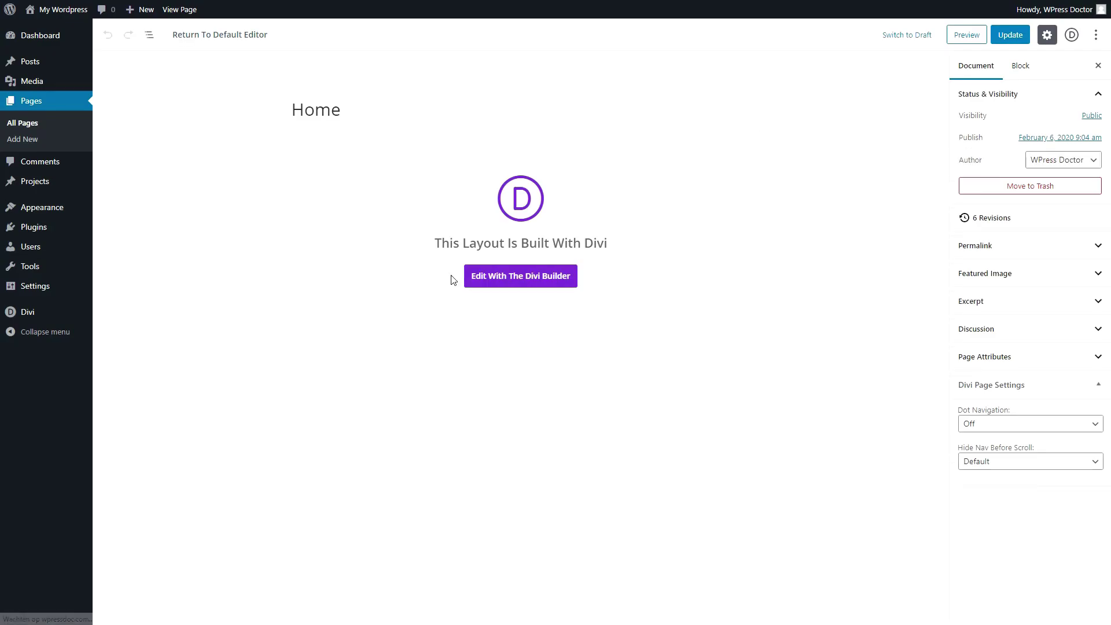
{"action": "left_click", "coordinate": [519, 281]}
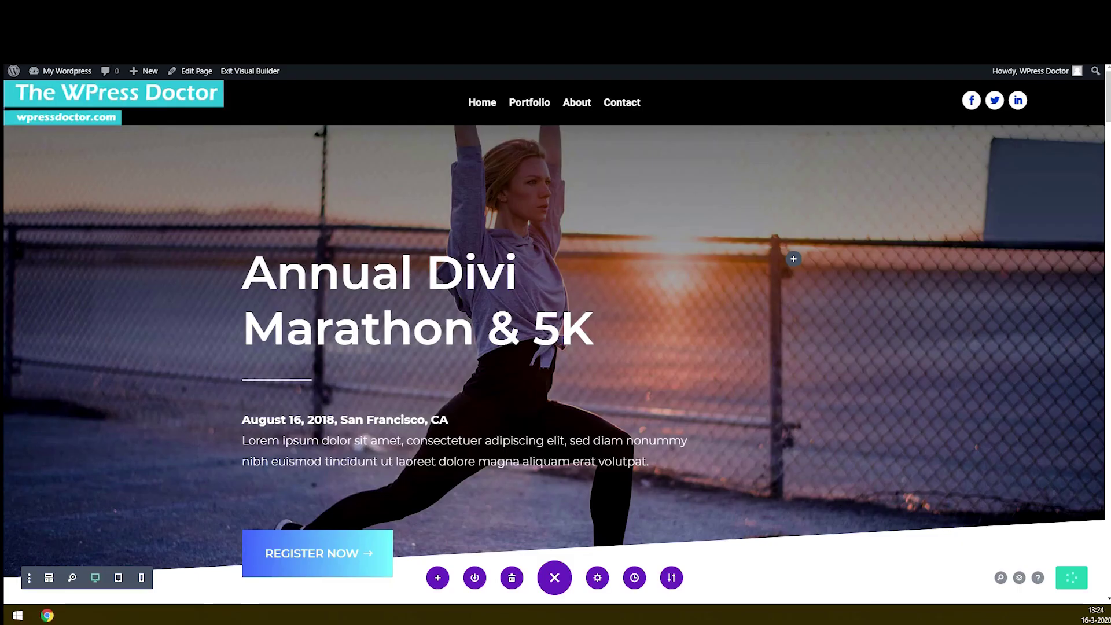
{"action": "mouse_move", "coordinate": [476, 269]}
{"action": "left_click_drag", "start_coordinate": [6, 232], "coordinate": [498, 289]}
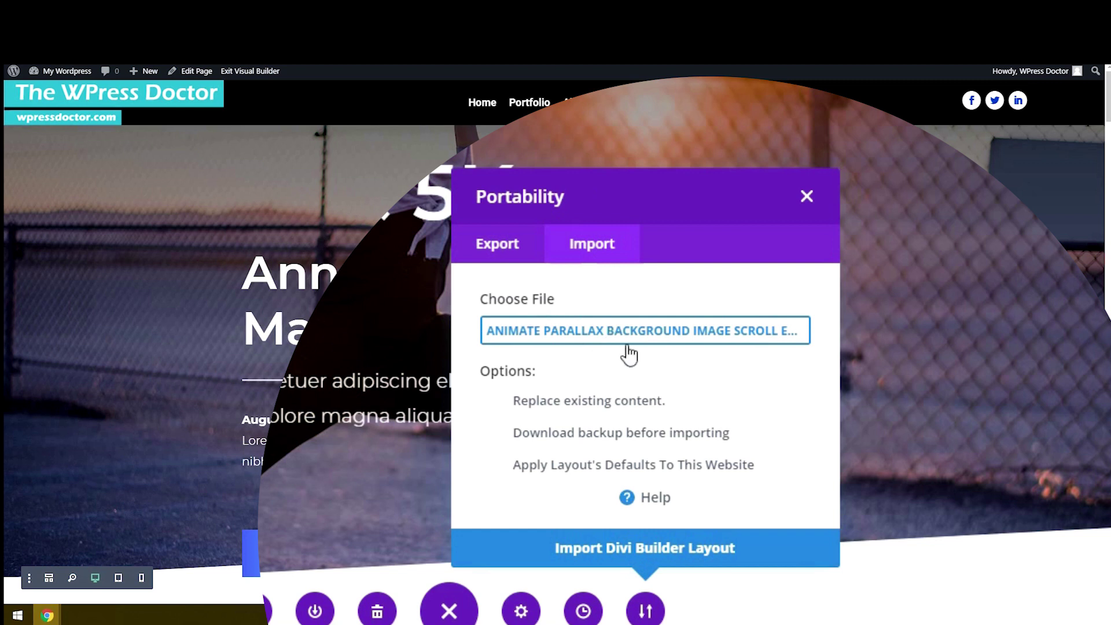
{"action": "left_click", "coordinate": [644, 549]}
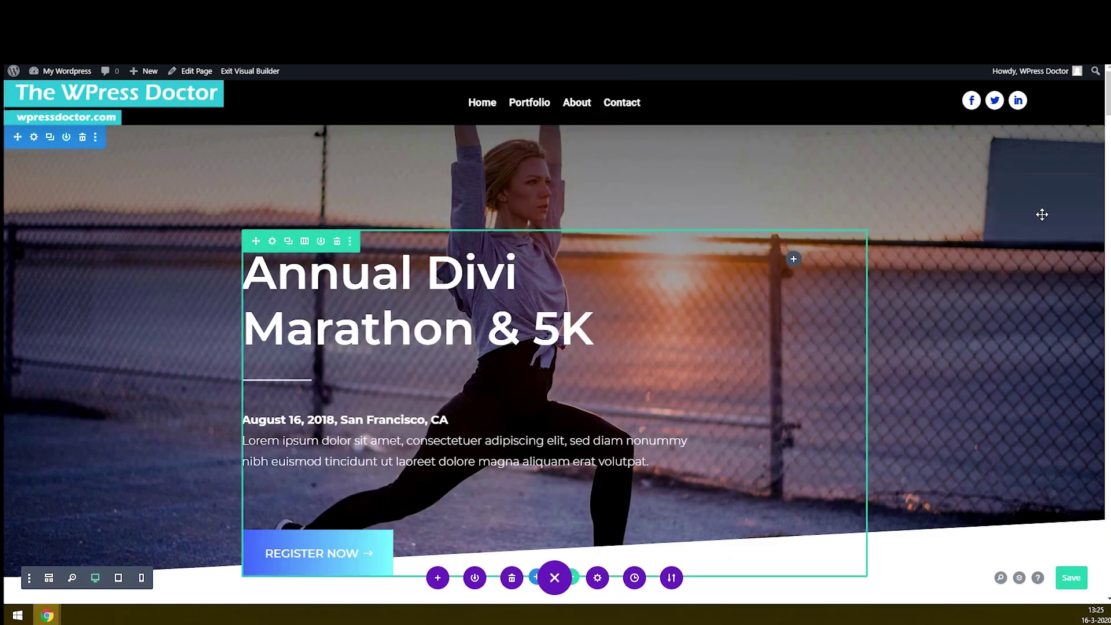
- In the POWER section's Design > Spacing settings, clear the 80vh Margin Top and Bottom values
{"action": "scroll", "coordinate": [555, 335], "scroll_direction": "down", "scroll_amount": 20}
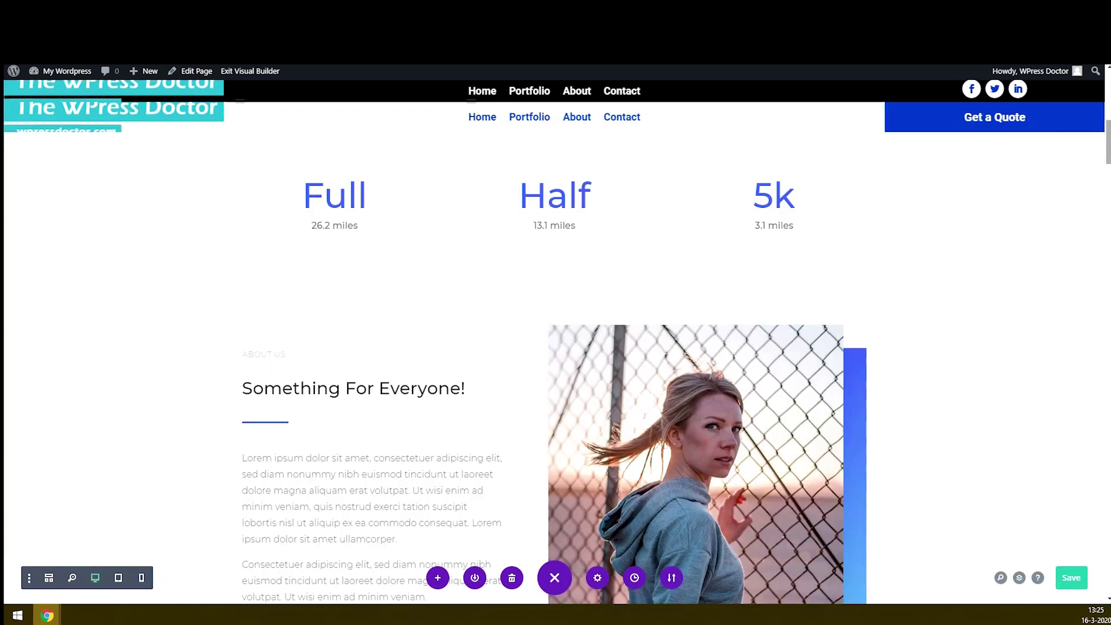
{"action": "scroll", "coordinate": [555, 336], "scroll_direction": "down", "scroll_amount": 10}
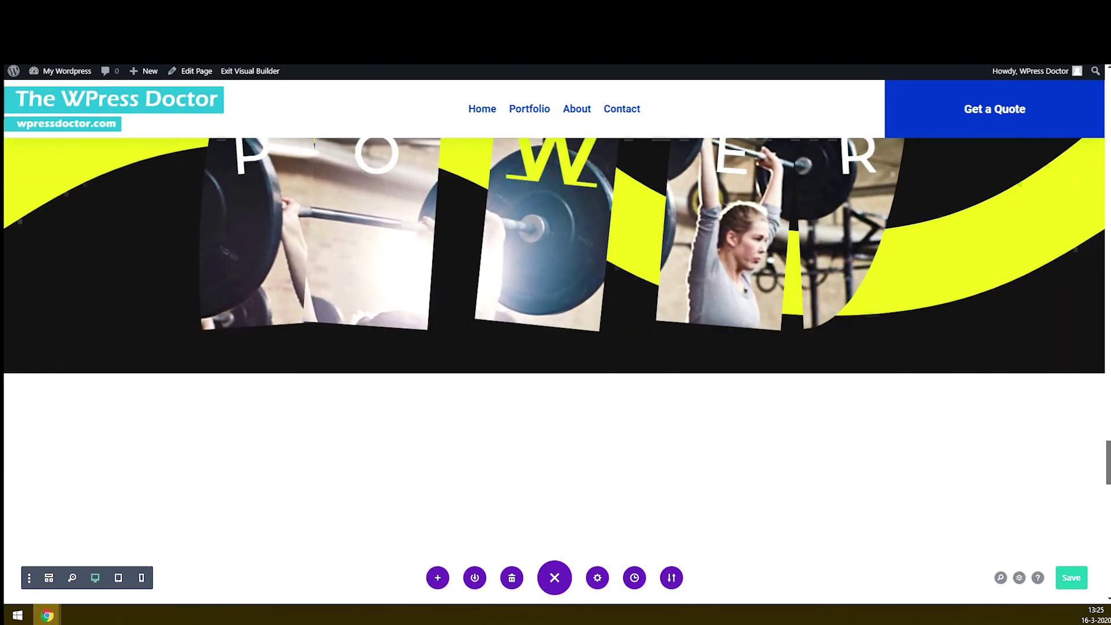
{"action": "scroll", "coordinate": [556, 336], "scroll_direction": "up", "scroll_amount": 3}
{"action": "left_click_drag", "start_coordinate": [1108, 438], "coordinate": [1108, 439]}
{"action": "mouse_move", "coordinate": [99, 199]}
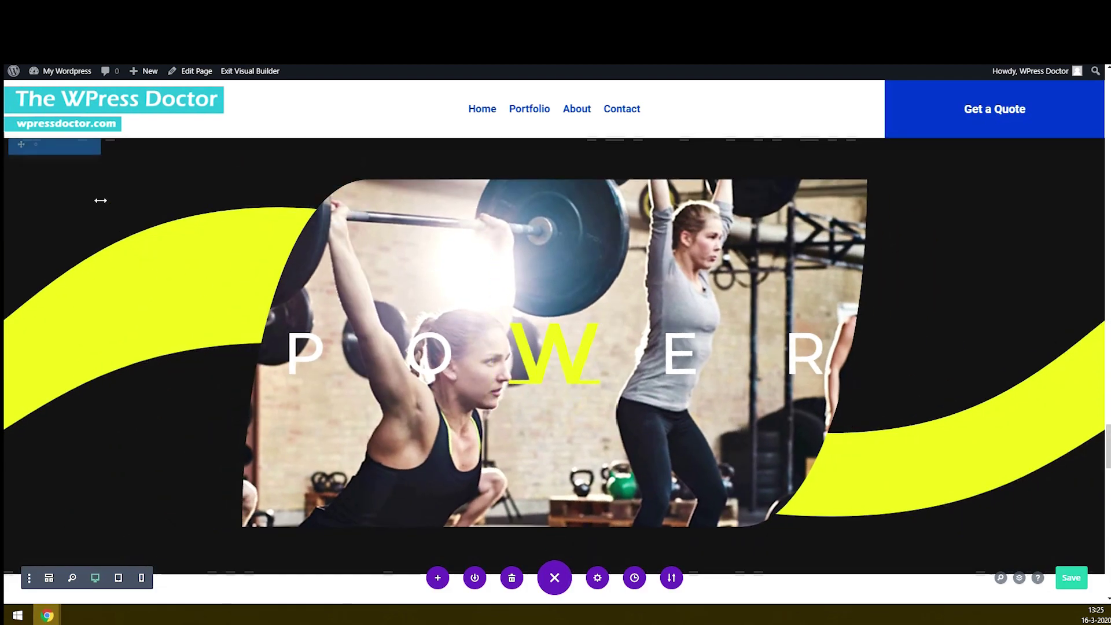
{"action": "left_click", "coordinate": [34, 145]}
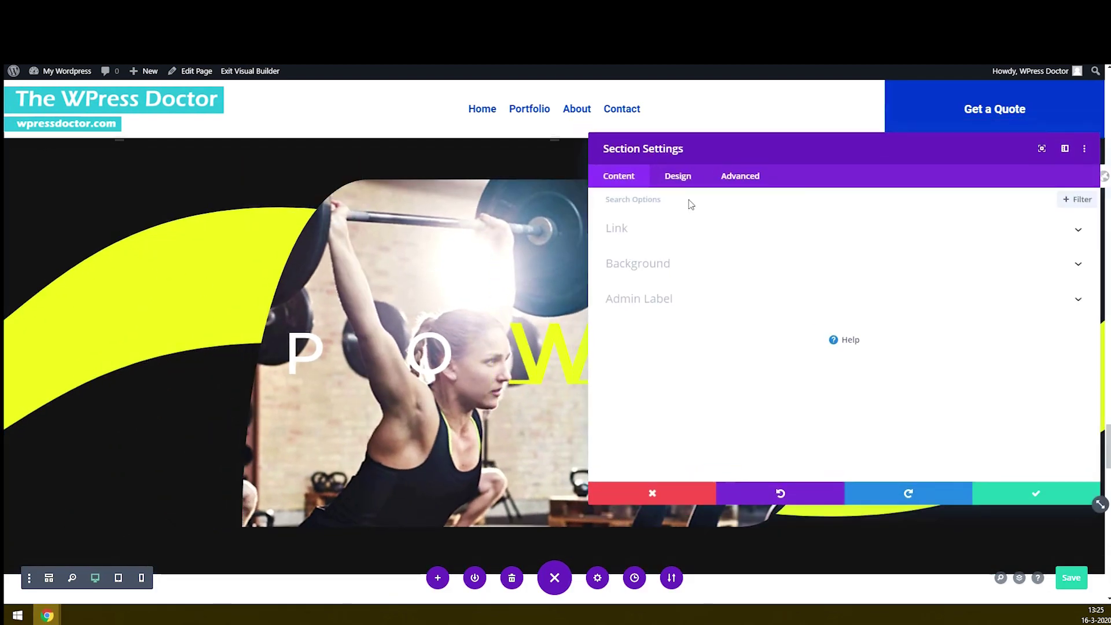
{"action": "left_click", "coordinate": [682, 177]}
{"action": "left_click", "coordinate": [633, 331]}
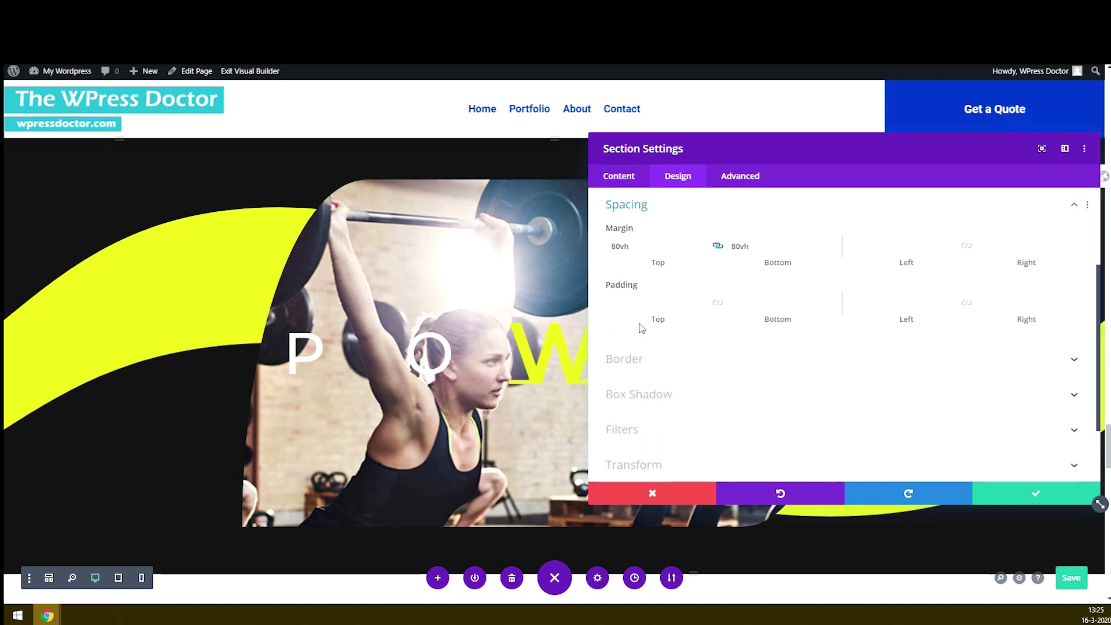
{"action": "left_click_drag", "start_coordinate": [638, 248], "coordinate": [615, 250]}
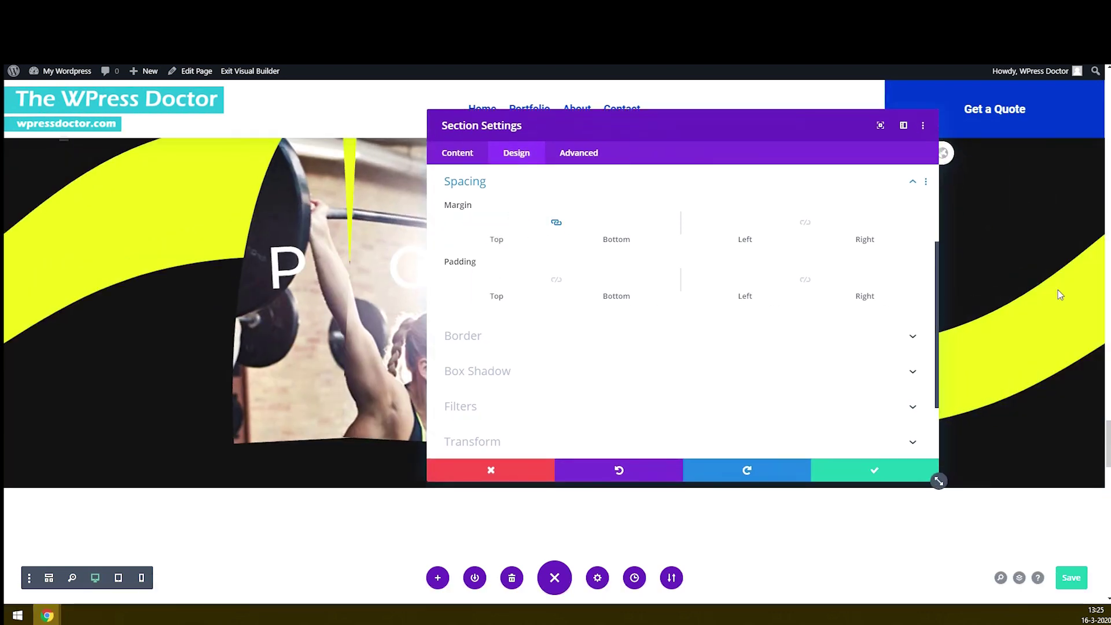
{"action": "scroll", "coordinate": [687, 396], "scroll_direction": "down", "scroll_amount": 3}
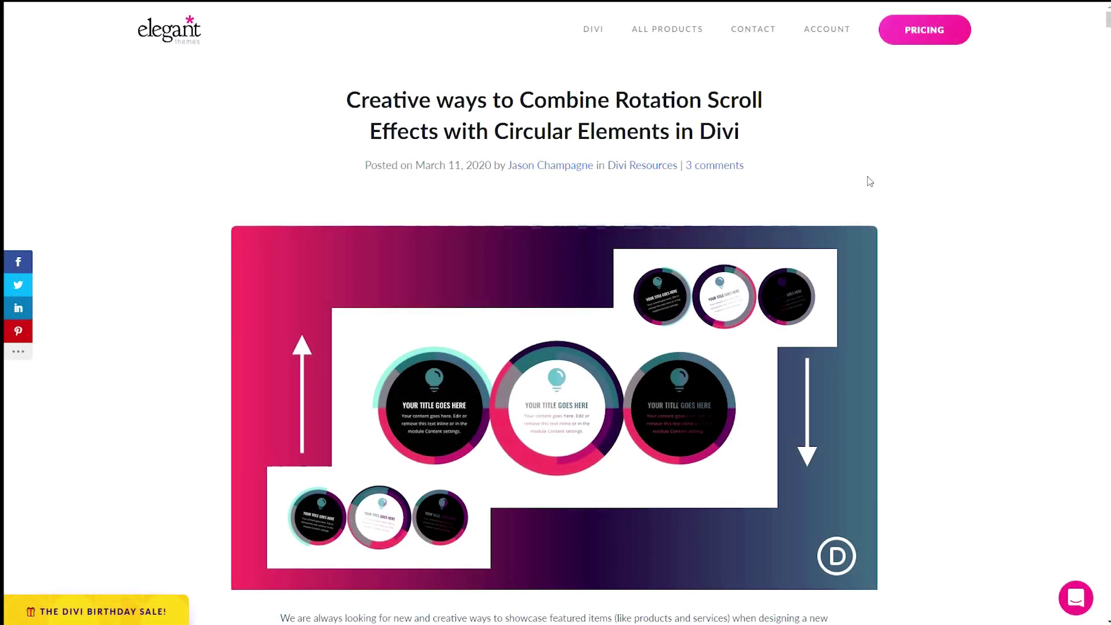
- Scroll to the download form, enter an email address, and download the Rotating Circular Elements layout zip
{"action": "scroll", "coordinate": [840, 196], "scroll_direction": "down", "scroll_amount": 10}
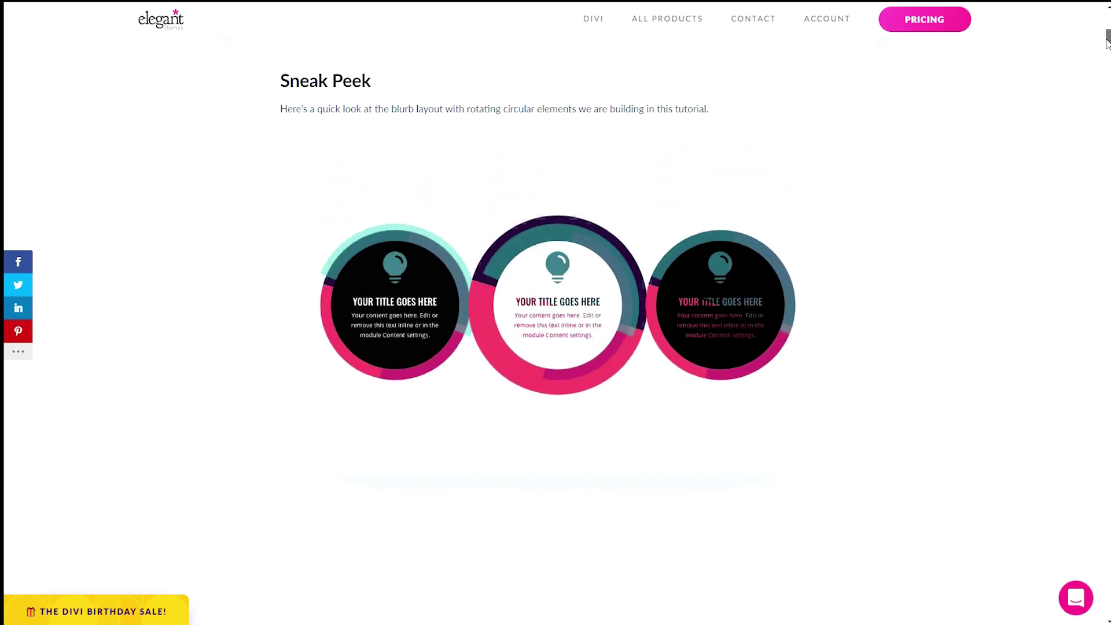
{"action": "scroll", "coordinate": [1106, 42], "scroll_direction": "down", "scroll_amount": 12}
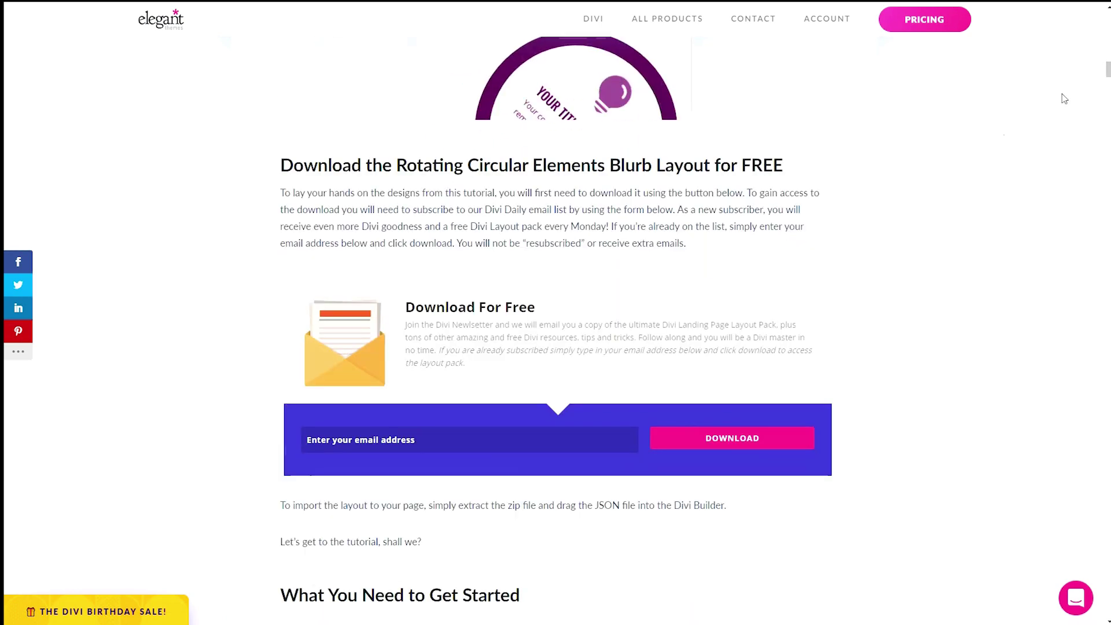
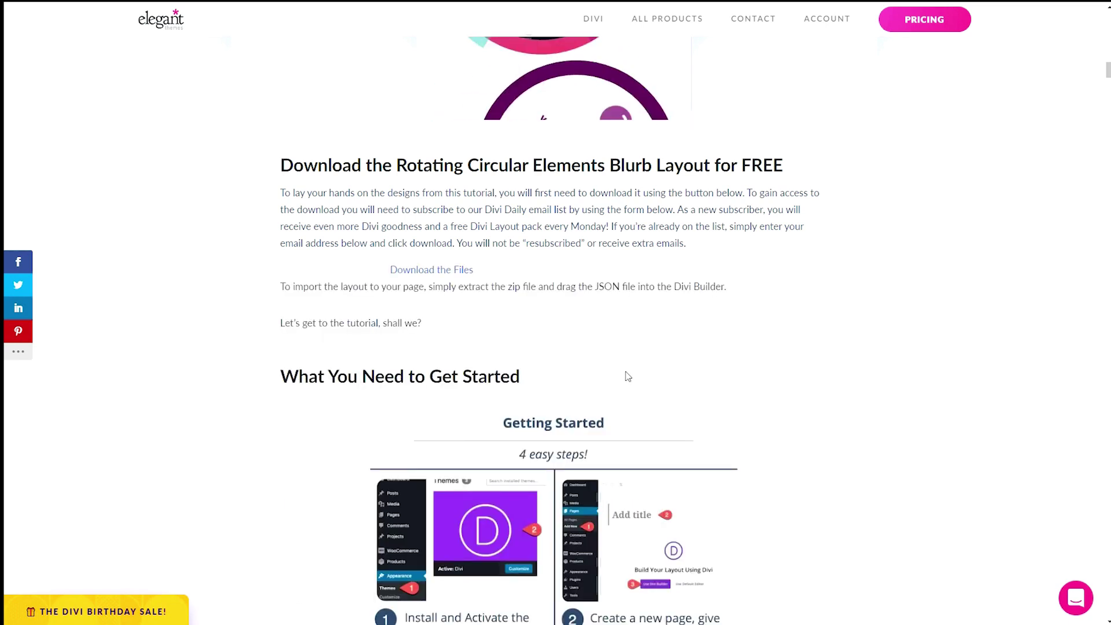
{"action": "left_click", "coordinate": [433, 274]}
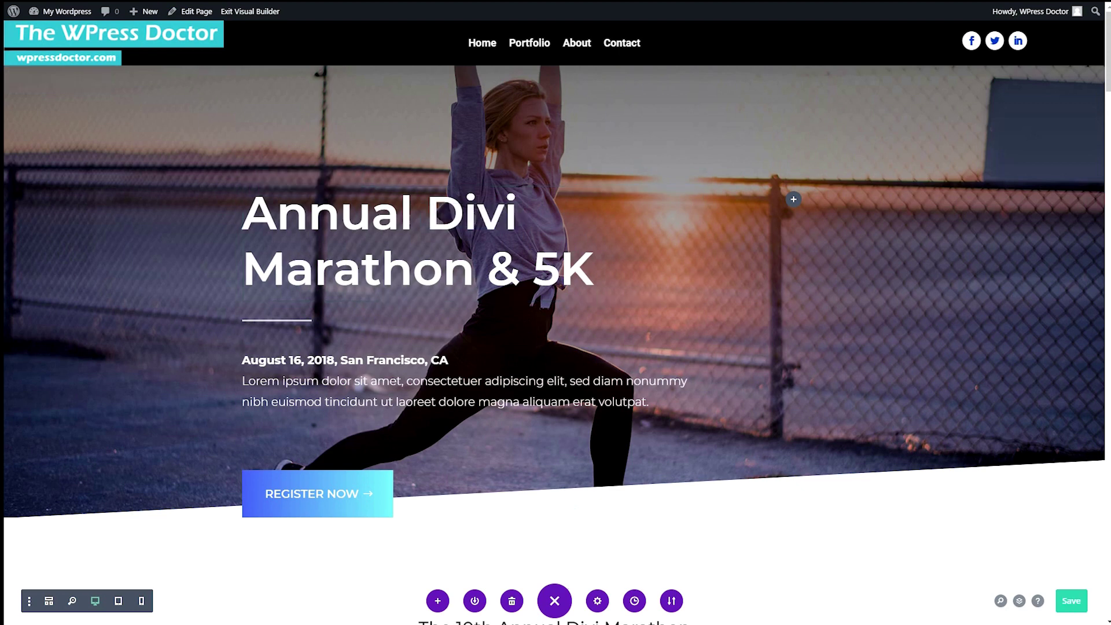
- Import ROTATING-CIRCULAR-ELEMENTS-DIVI-LAYOUT.JSON through Portability and scroll down to check the circular blurbs
{"action": "left_click_drag", "start_coordinate": [3, 274], "coordinate": [570, 312]}
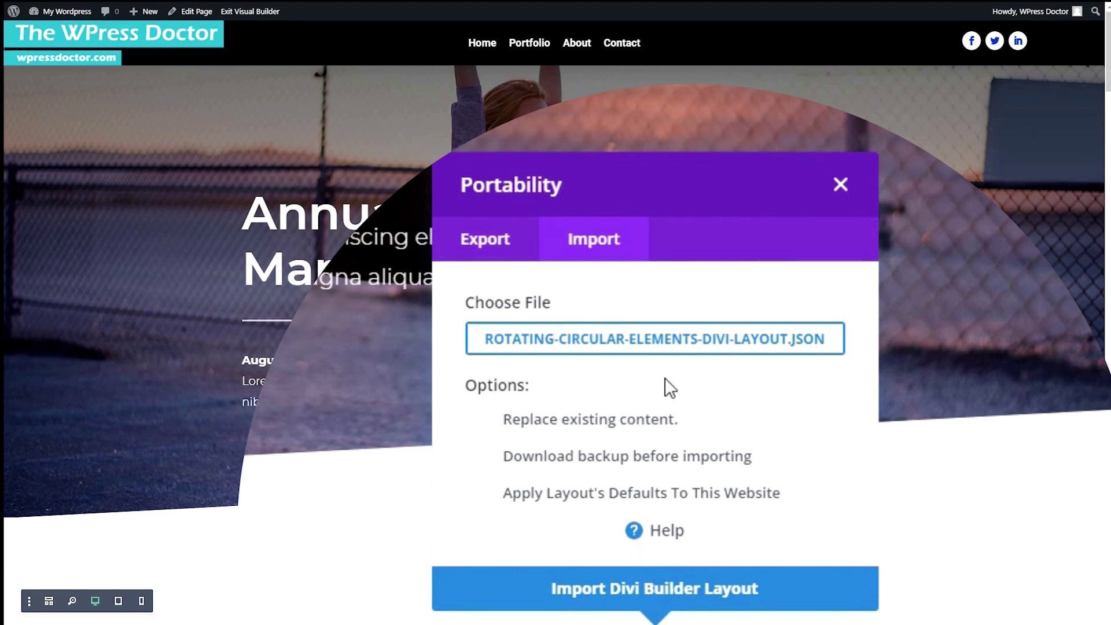
{"action": "left_click", "coordinate": [653, 598]}
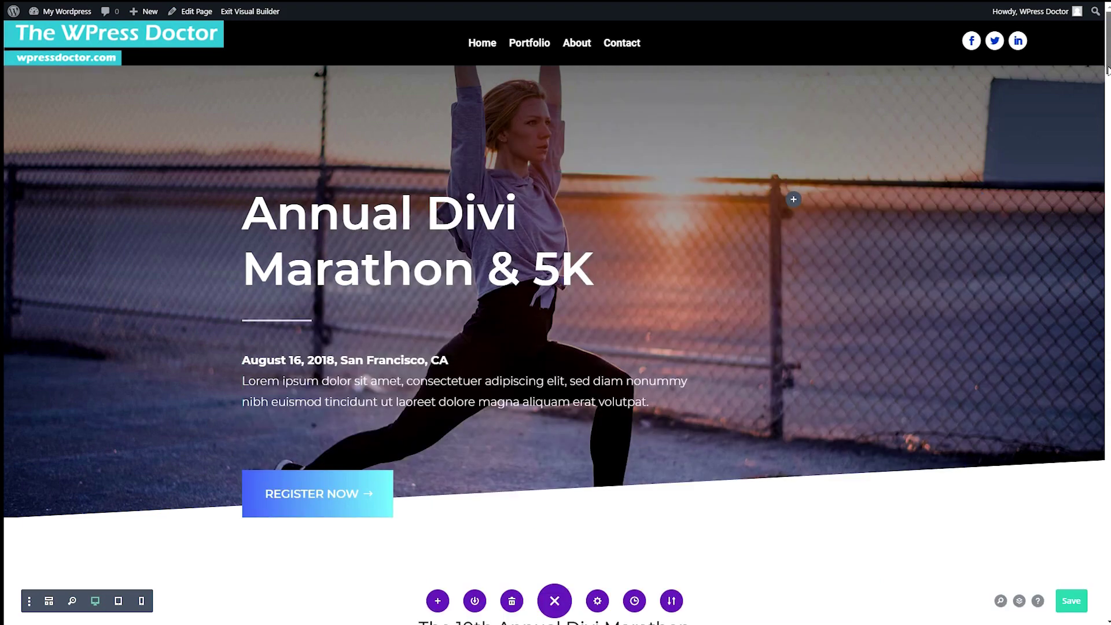
{"action": "scroll", "coordinate": [1108, 121], "scroll_direction": "down", "scroll_amount": 10}
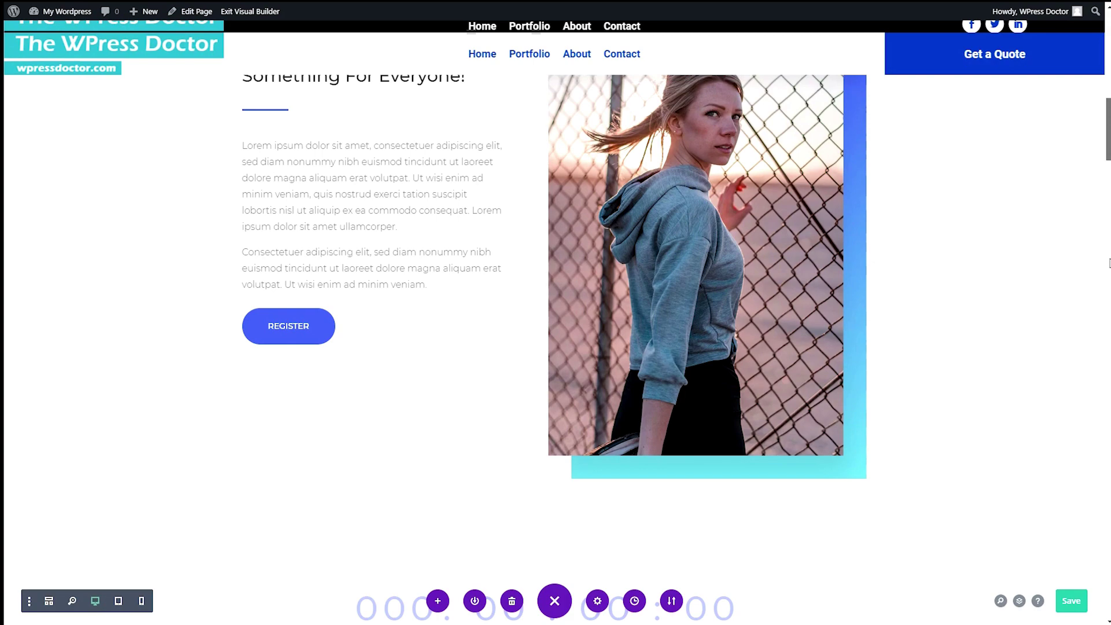
{"action": "scroll", "coordinate": [1108, 263], "scroll_direction": "down", "scroll_amount": 20}
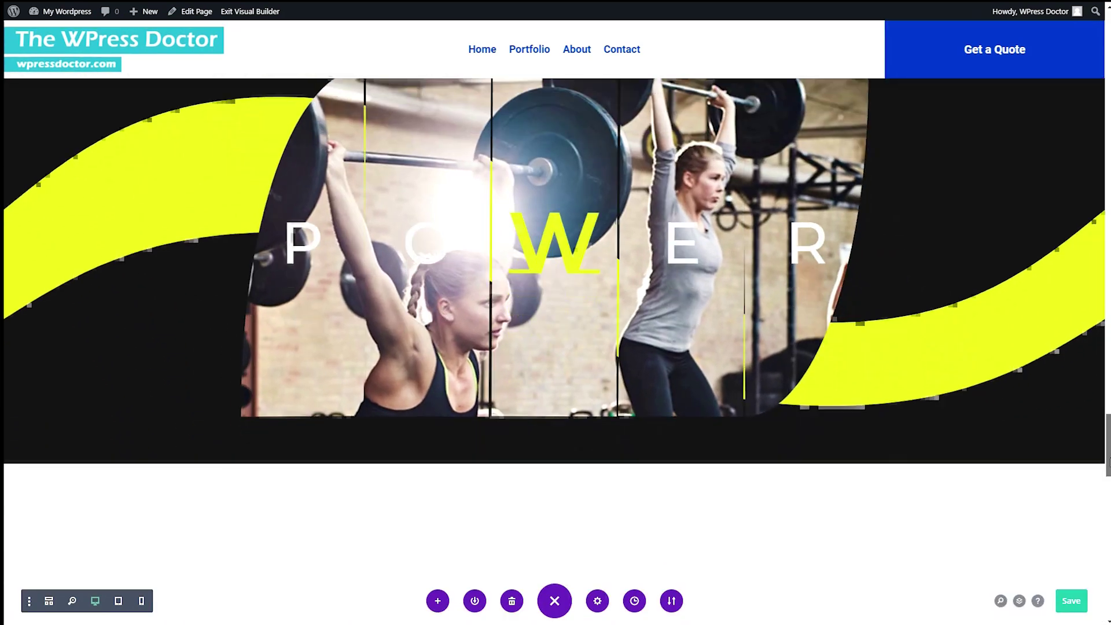
{"action": "left_click_drag", "start_coordinate": [1108, 459], "coordinate": [1099, 538]}
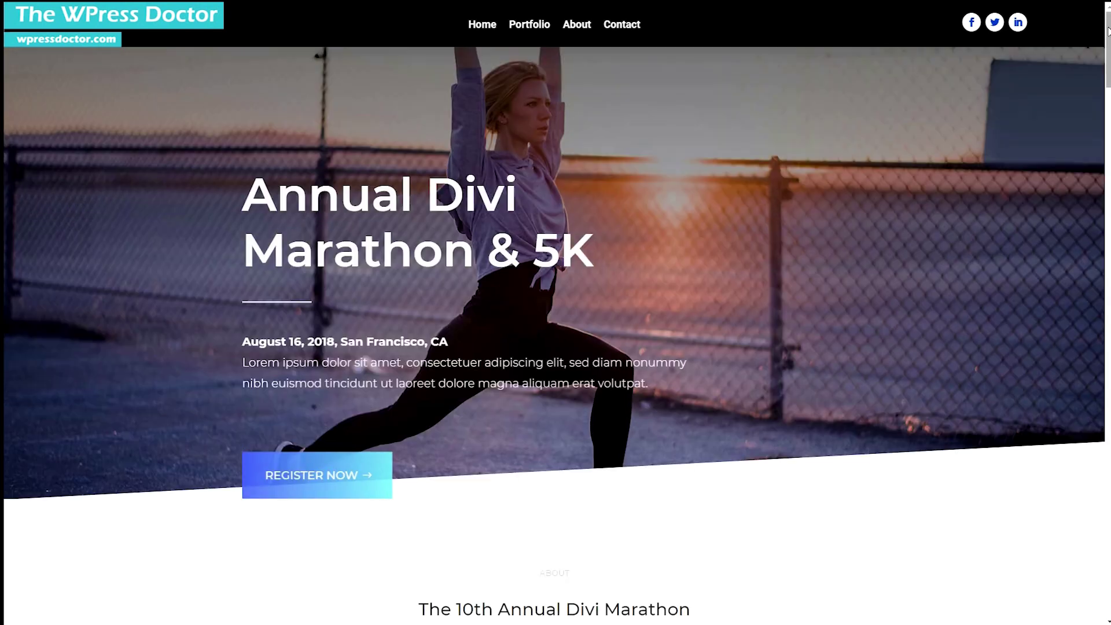
{"action": "left_click_drag", "start_coordinate": [1107, 30], "coordinate": [1099, 185]}
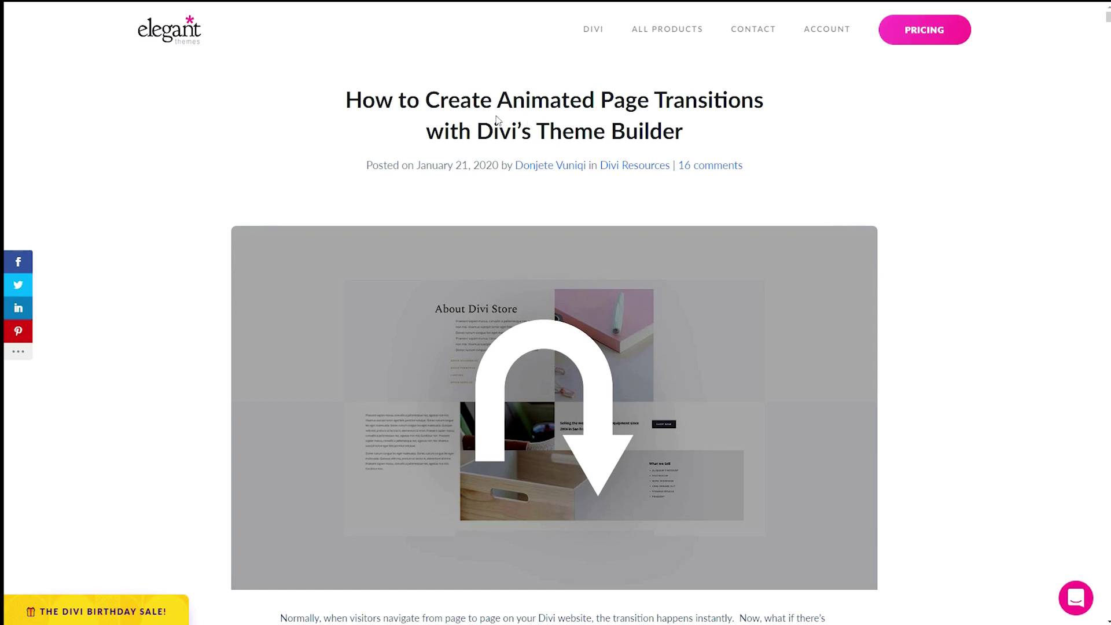
{"action": "left_click_drag", "start_coordinate": [600, 101], "coordinate": [757, 106]}
{"action": "left_click", "coordinate": [783, 110]}
{"action": "left_click_drag", "start_coordinate": [489, 139], "coordinate": [629, 134]}
{"action": "left_click", "coordinate": [629, 134]}
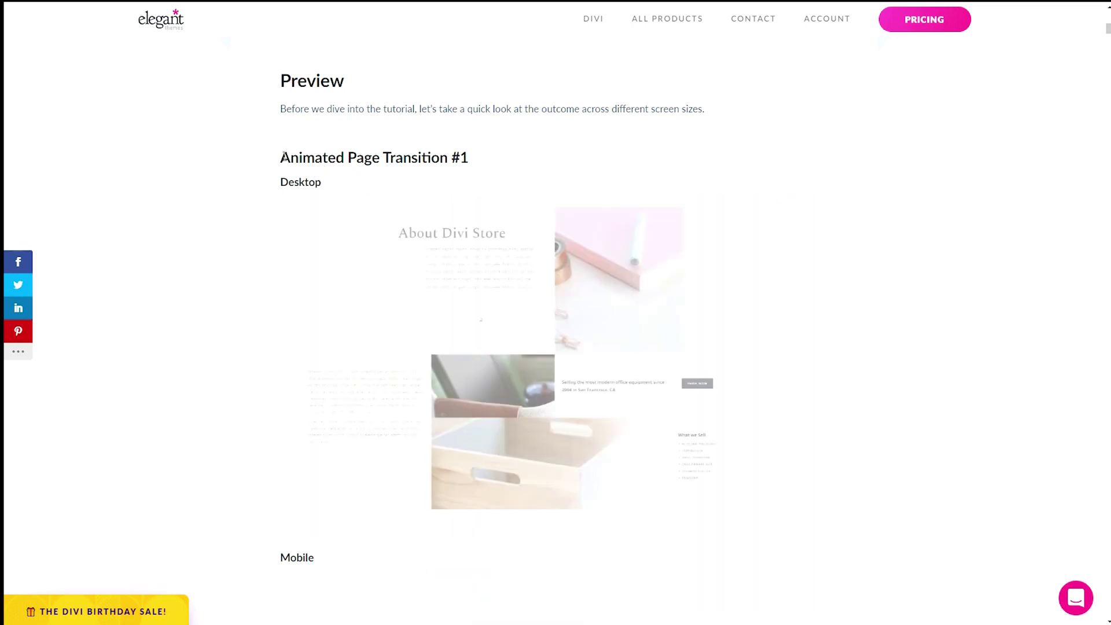
{"action": "left_click_drag", "start_coordinate": [281, 157], "coordinate": [439, 158]}
{"action": "left_click", "coordinate": [470, 158]}
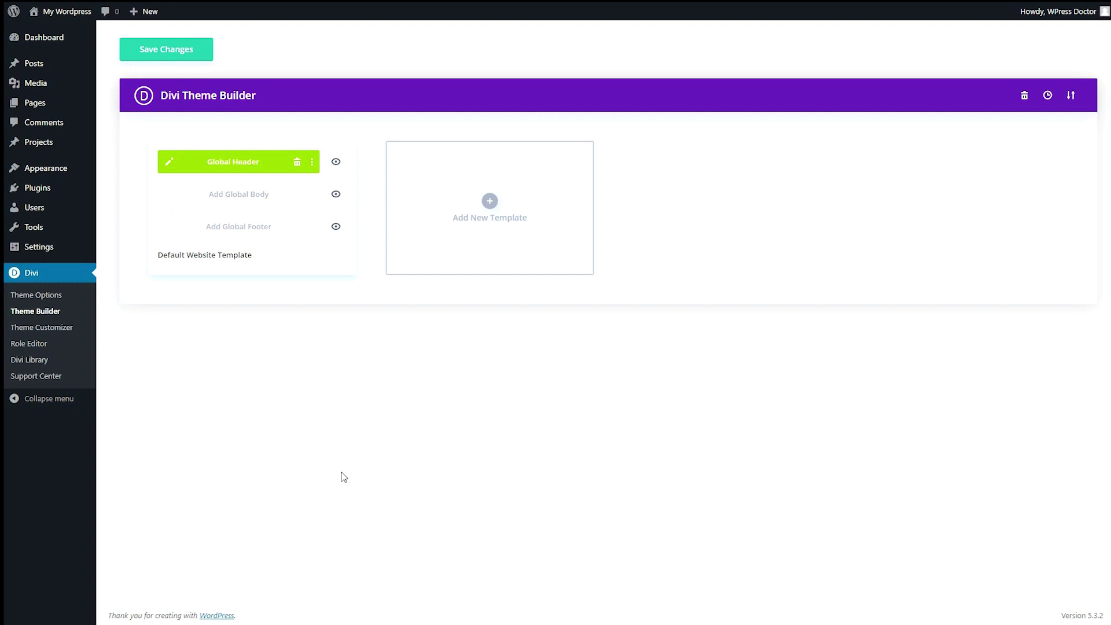
- Import DIVI-ANIMATED-PAGE-TRANSITION-TEMPLATE-1.JSON via Portability and save the Theme Builder changes
{"action": "left_click", "coordinate": [1070, 94]}
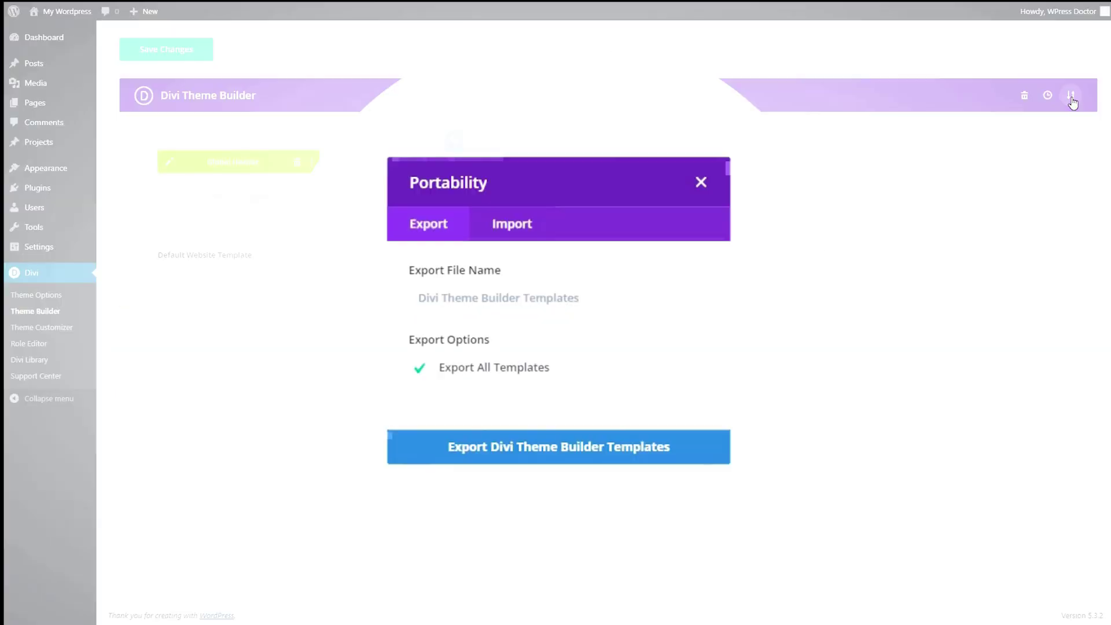
{"action": "left_click", "coordinate": [514, 227]}
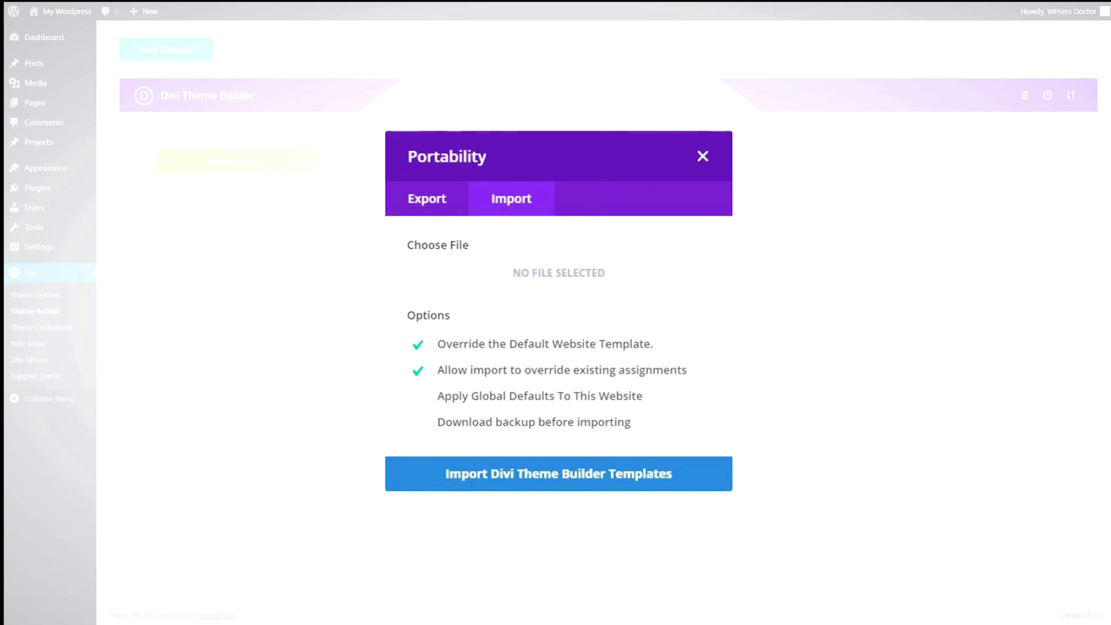
{"action": "left_click_drag", "start_coordinate": [554, 258], "coordinate": [557, 269]}
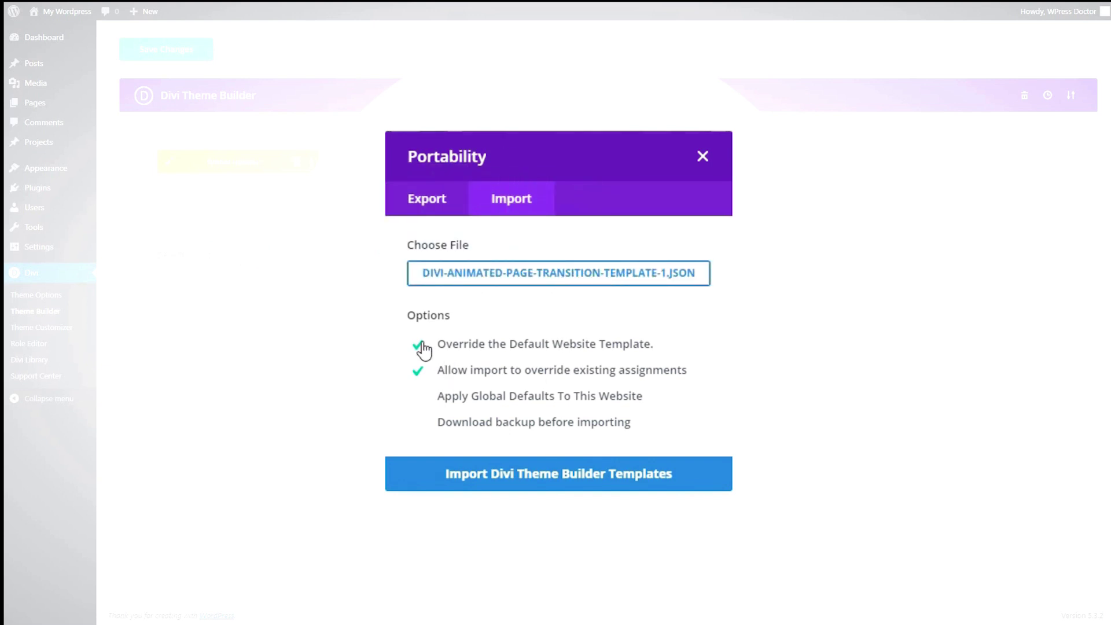
{"action": "left_click", "coordinate": [576, 474]}
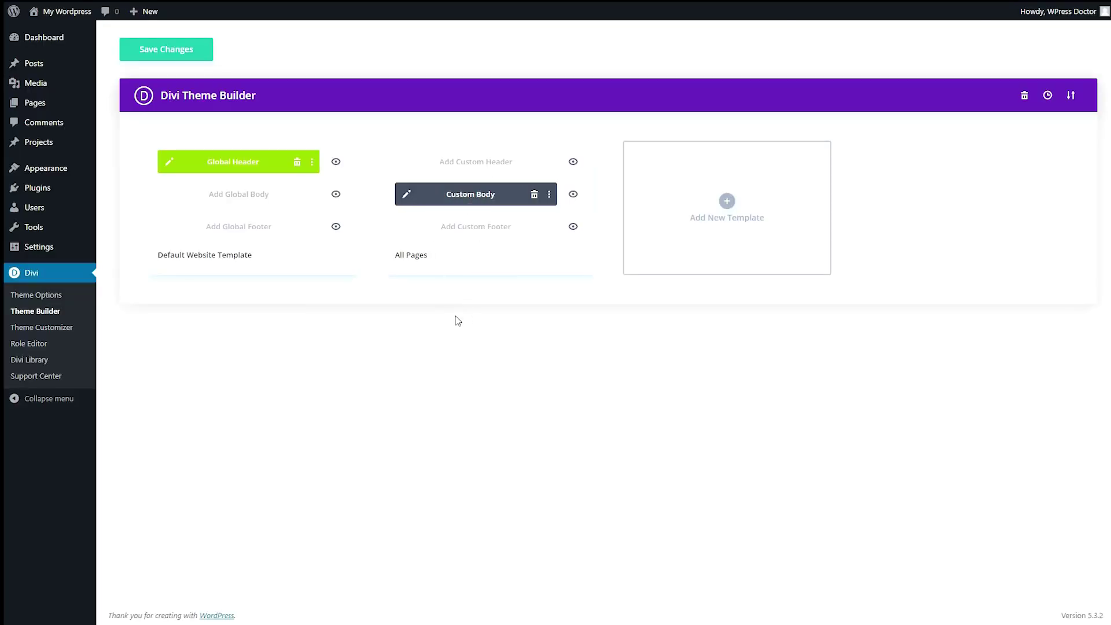
{"action": "left_click", "coordinate": [209, 53]}
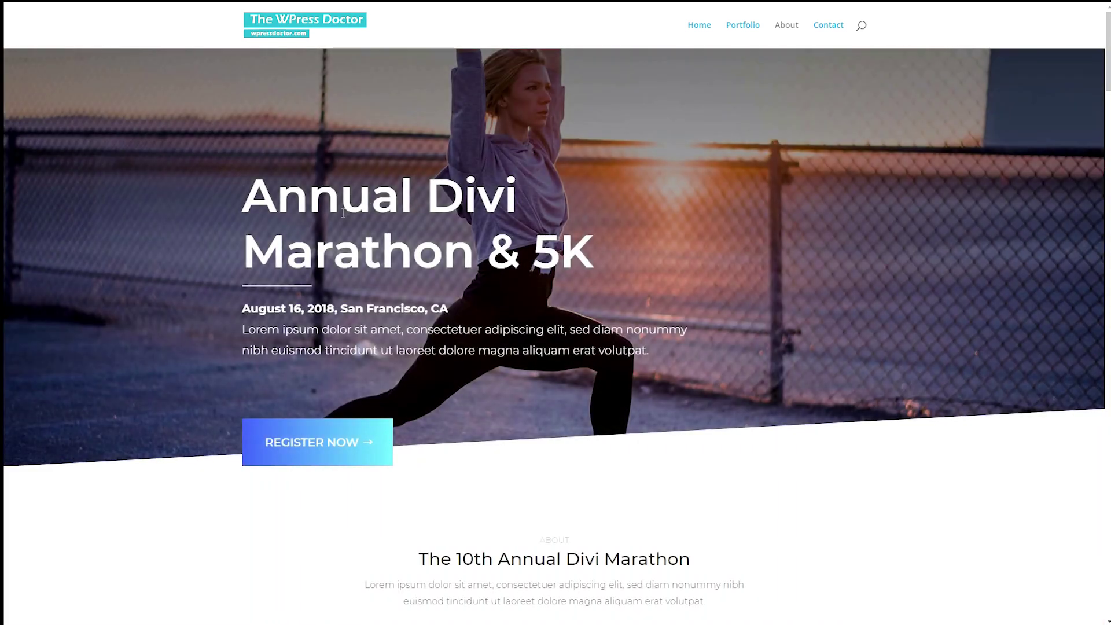
- Scroll the live marathon home page, then go to About to see the page transition
{"action": "scroll", "coordinate": [343, 212], "scroll_direction": "down", "scroll_amount": 12}
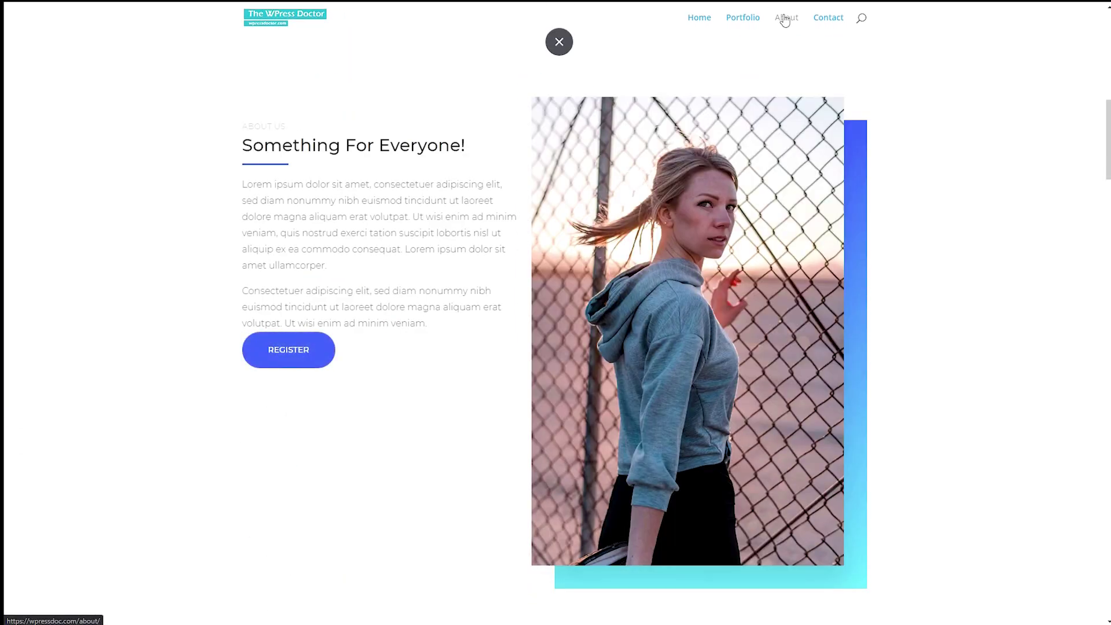
{"action": "left_click", "coordinate": [785, 20]}
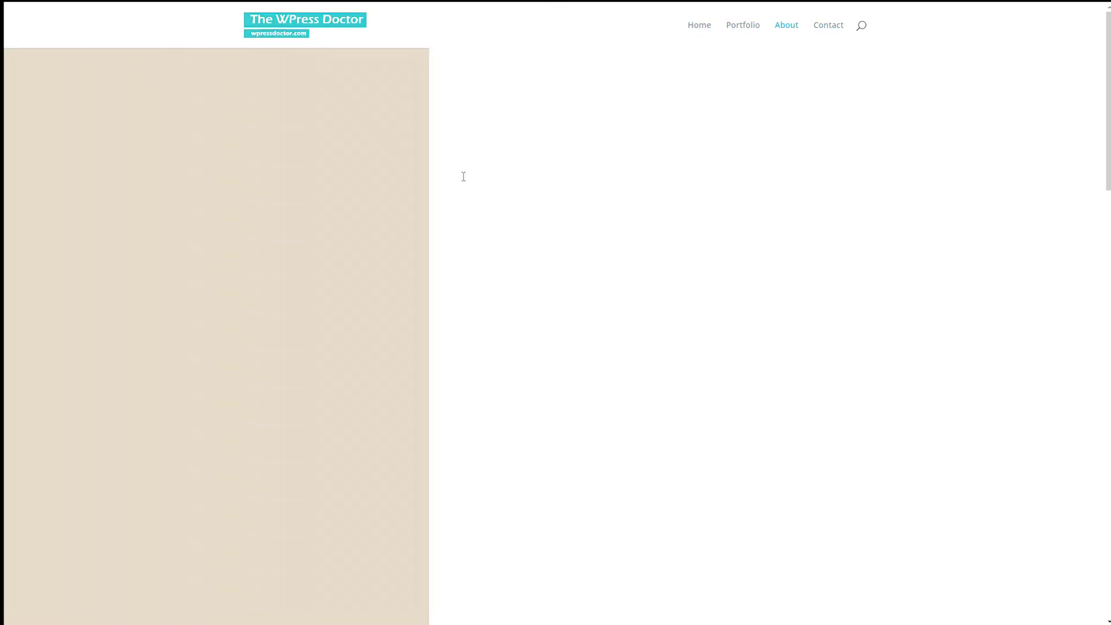